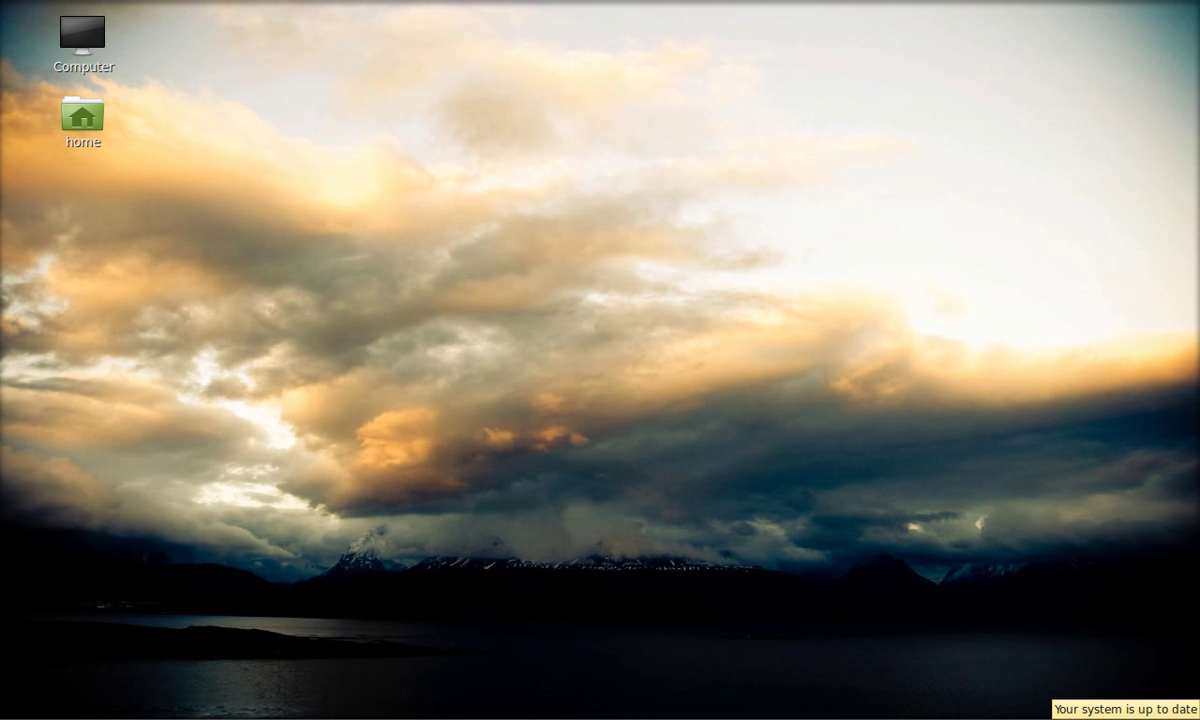
- Authenticate Update Manager, refresh package information to confirm no updates, then close it
click(1150, 716)
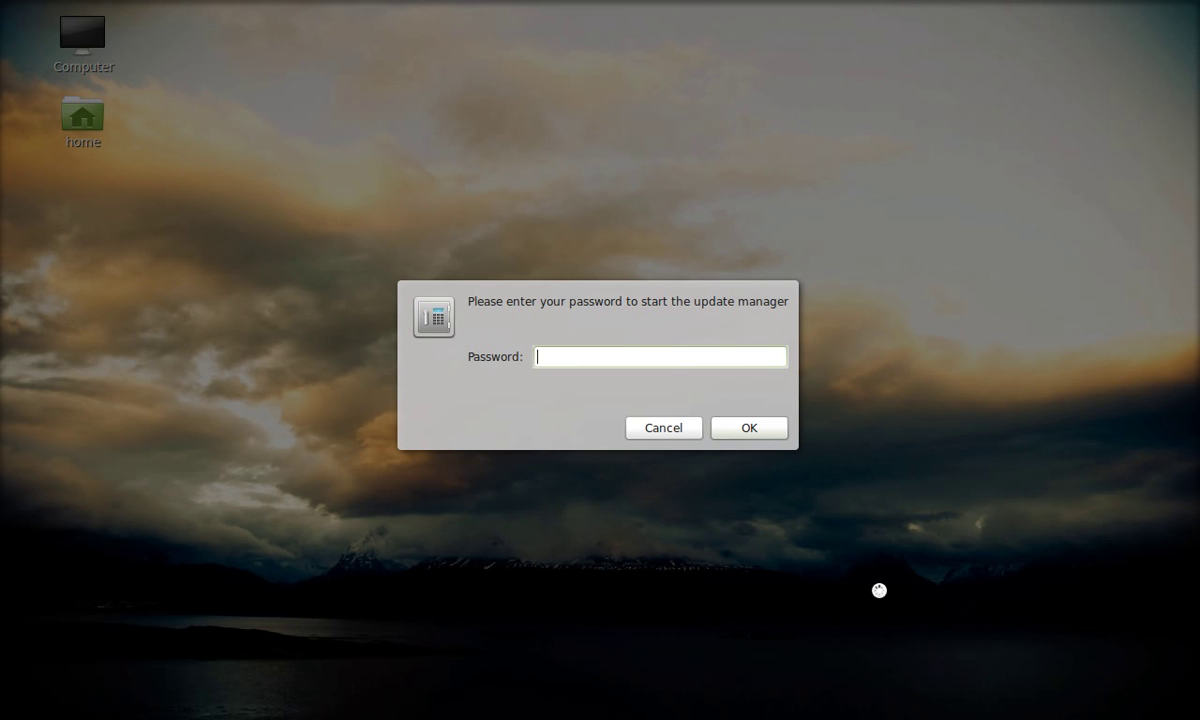
text(••••)
key(Return)
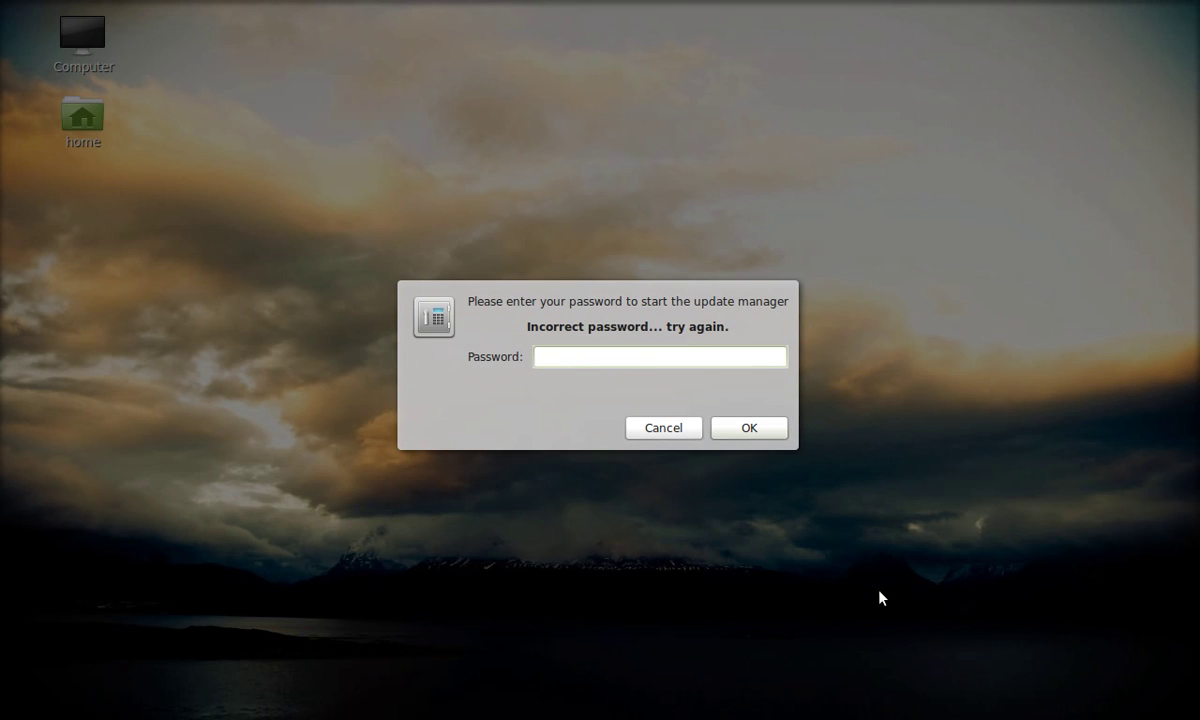
text(••••)
key(Return)
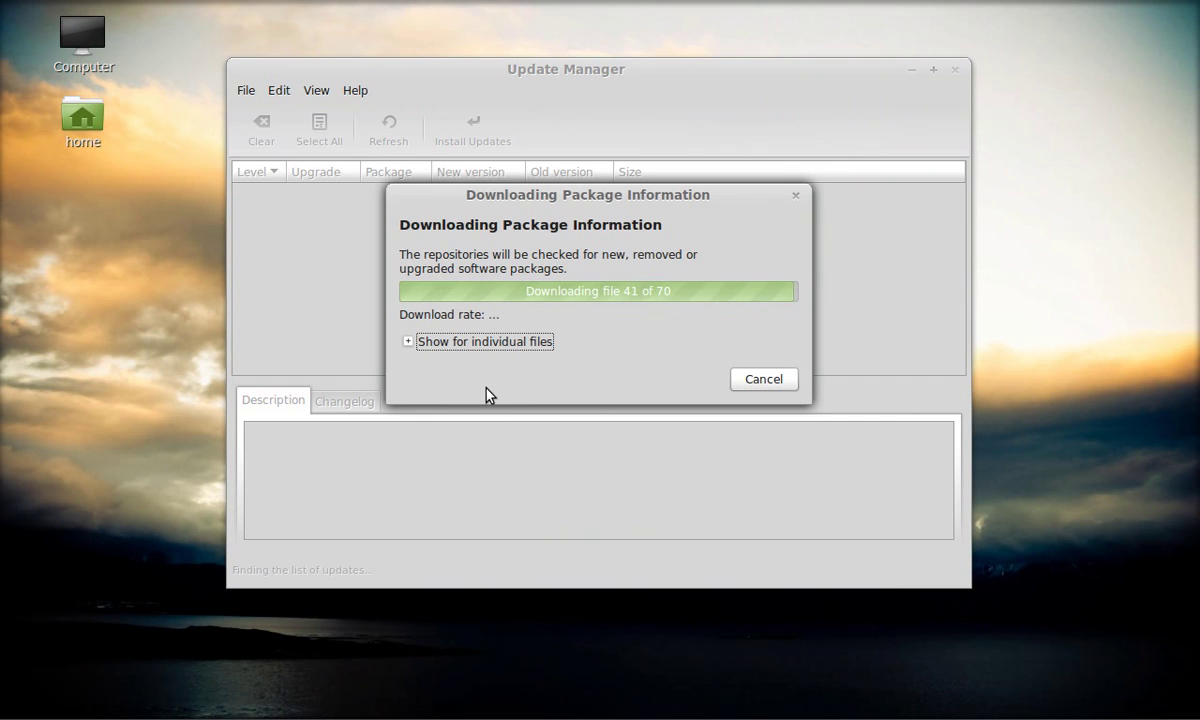
click(407, 343)
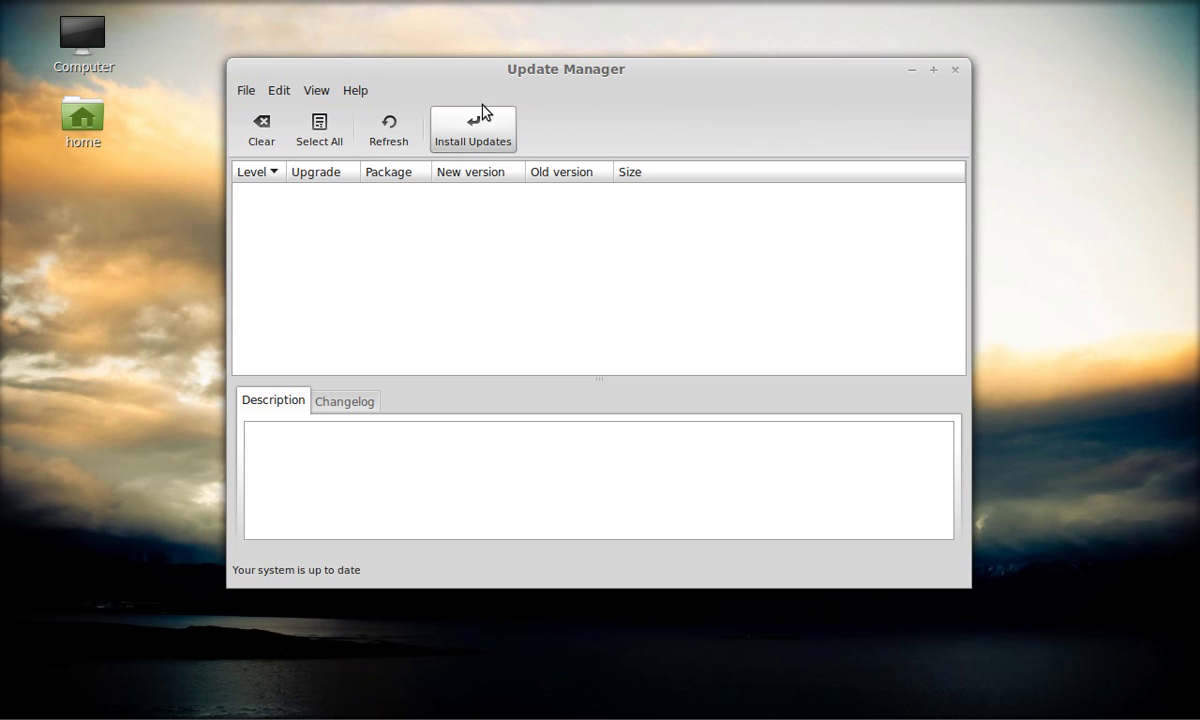
click(956, 70)
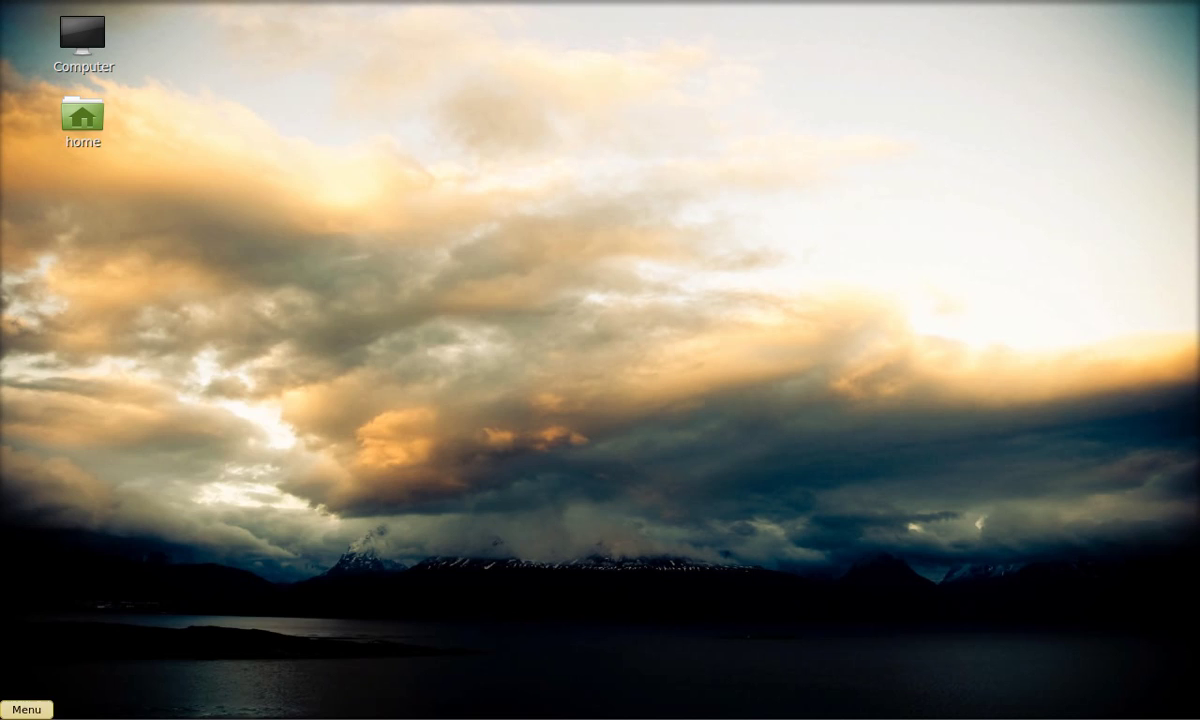
- Launch System Information from the Administration menu
click(26, 709)
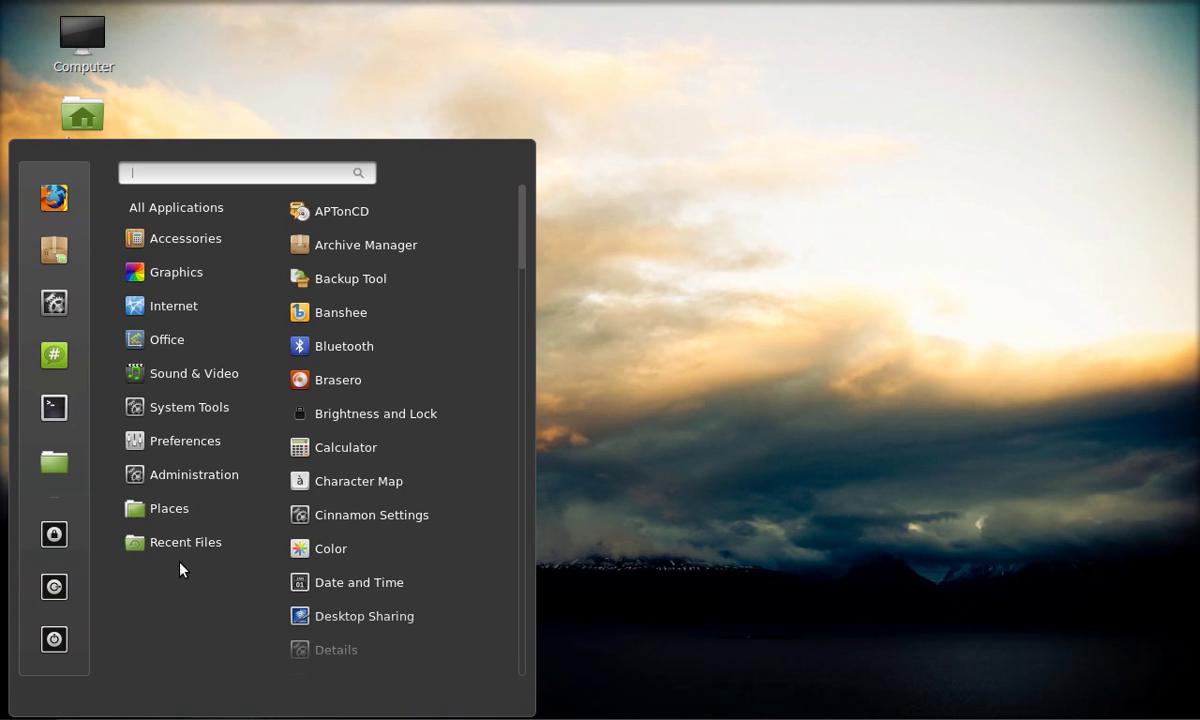
mouse_move(208, 477)
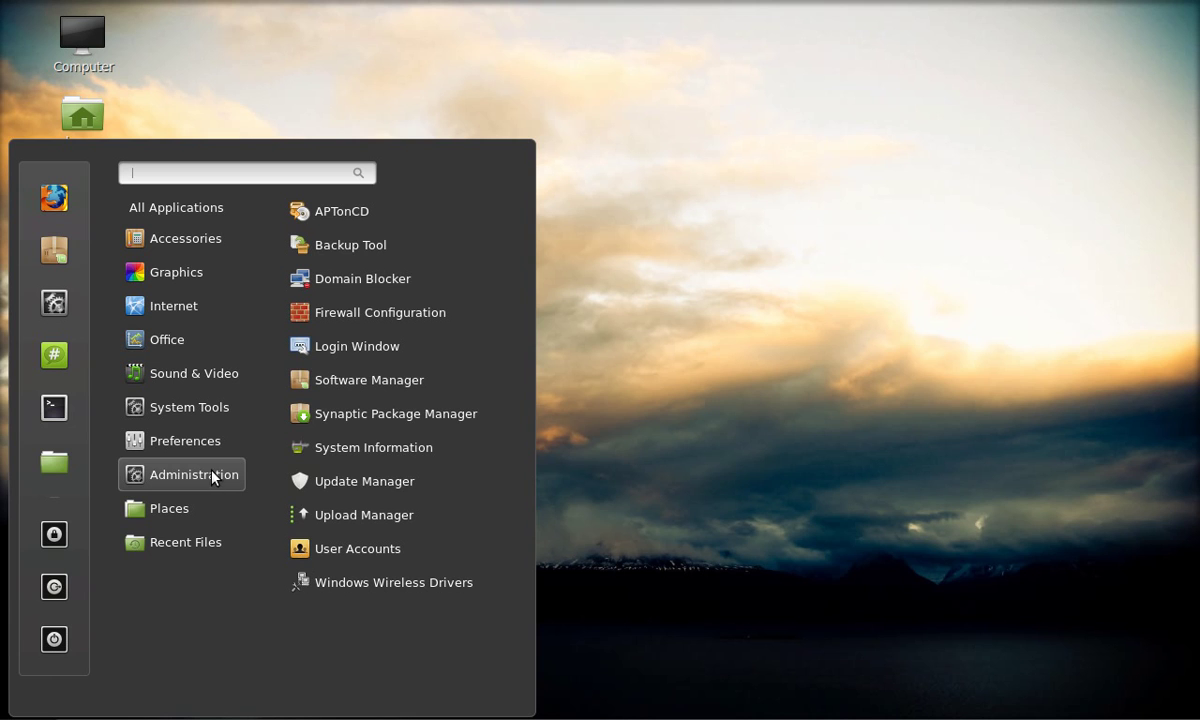
click(383, 449)
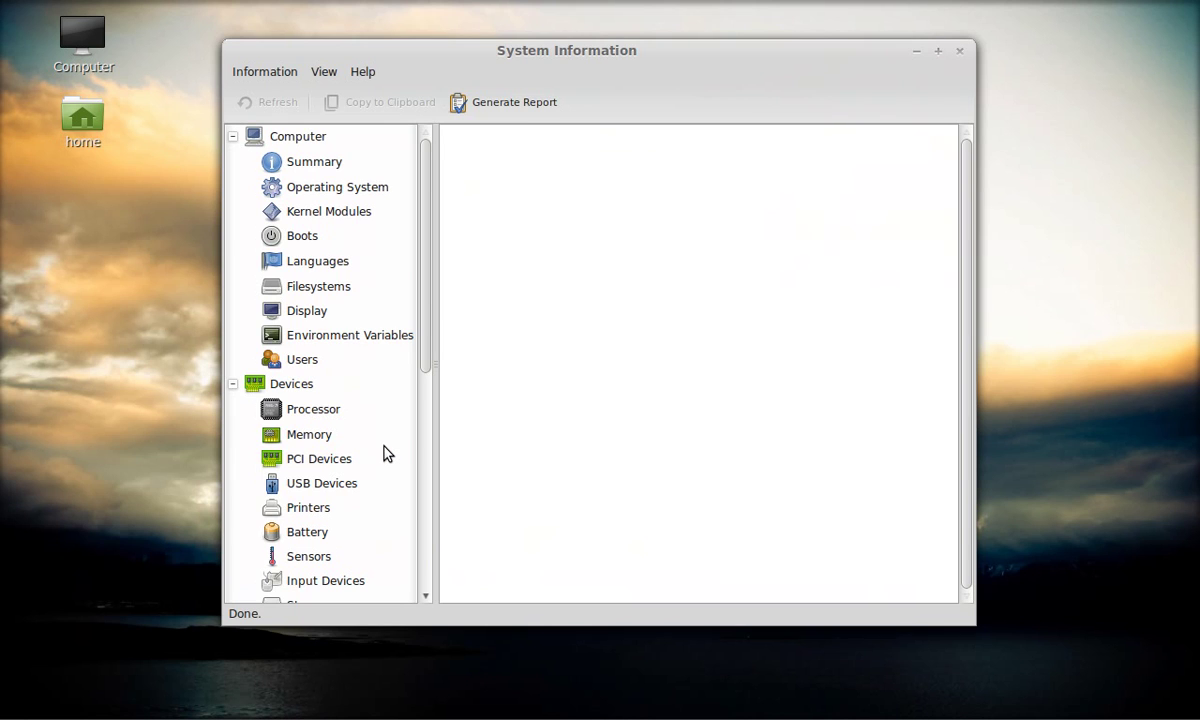
- Review PCI Devices, Processor and Memory, ending on Operating System (Linux Mint 14 Nadia)
click(313, 462)
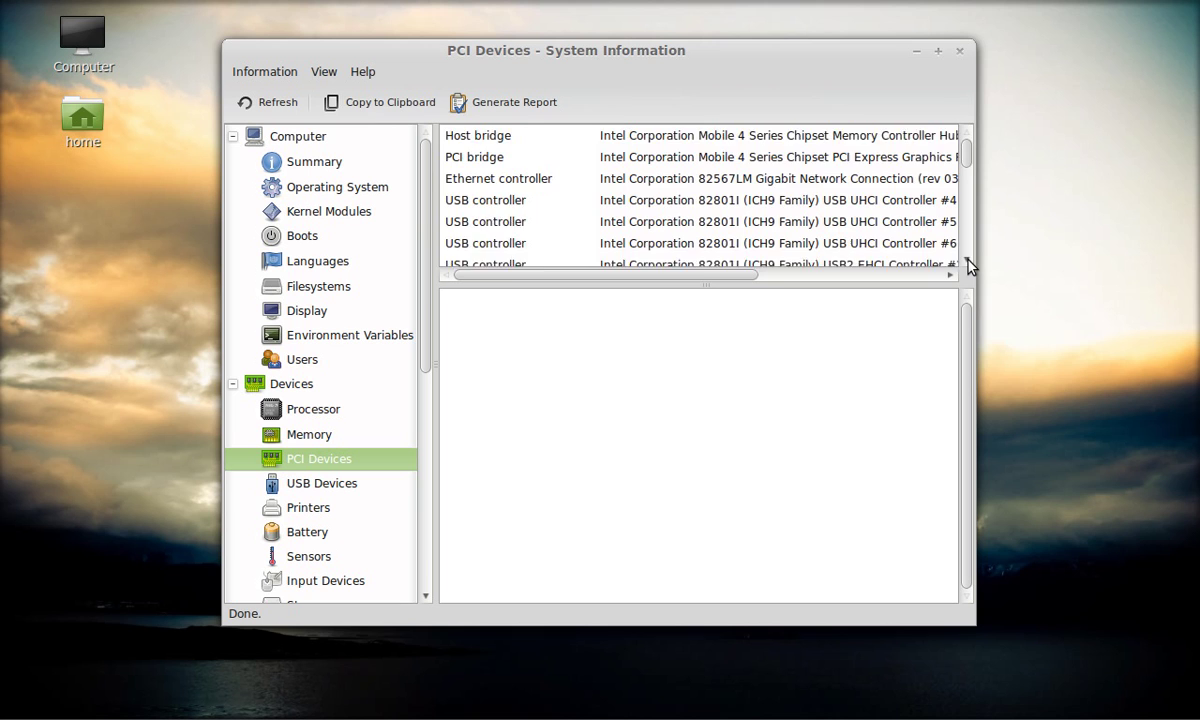
scroll(968, 264, down, 6)
scroll(968, 264, down, 5)
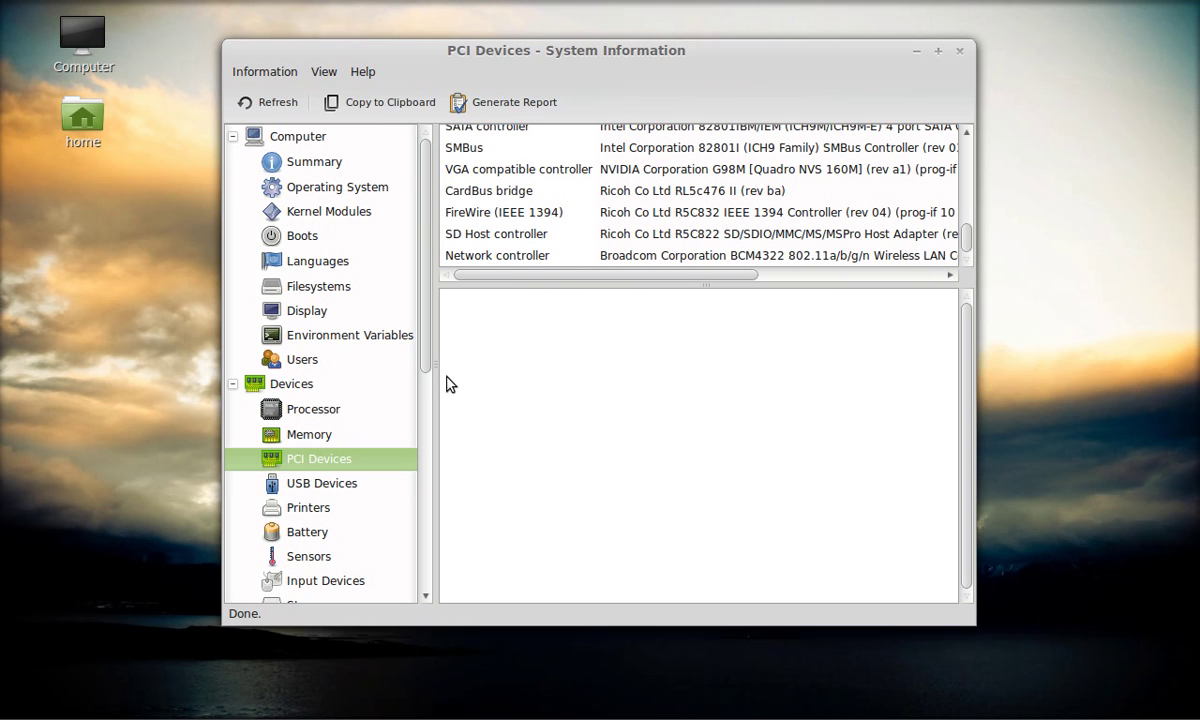
click(314, 411)
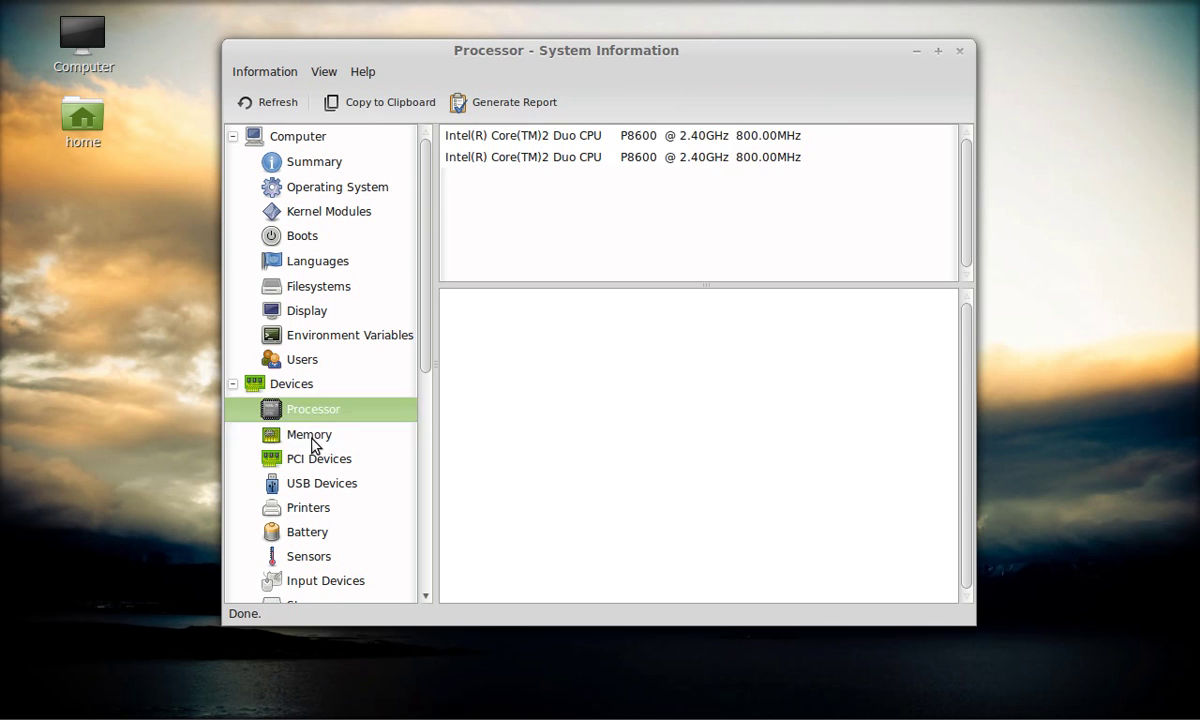
click(312, 440)
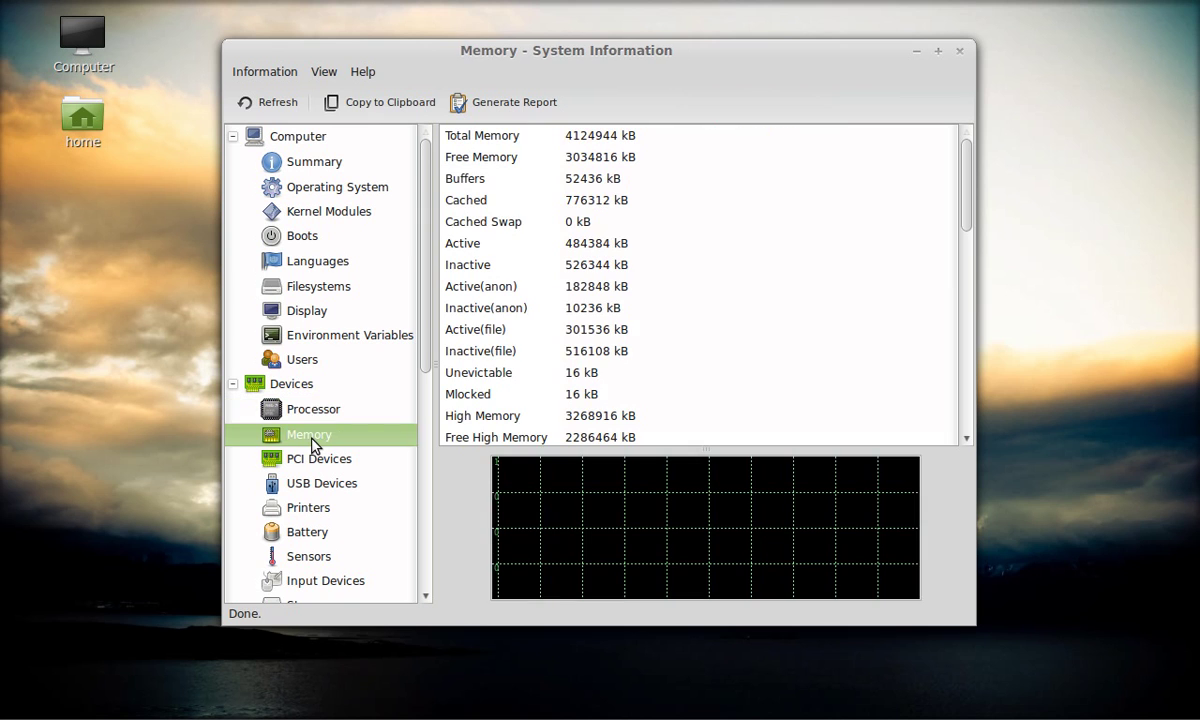
click(326, 189)
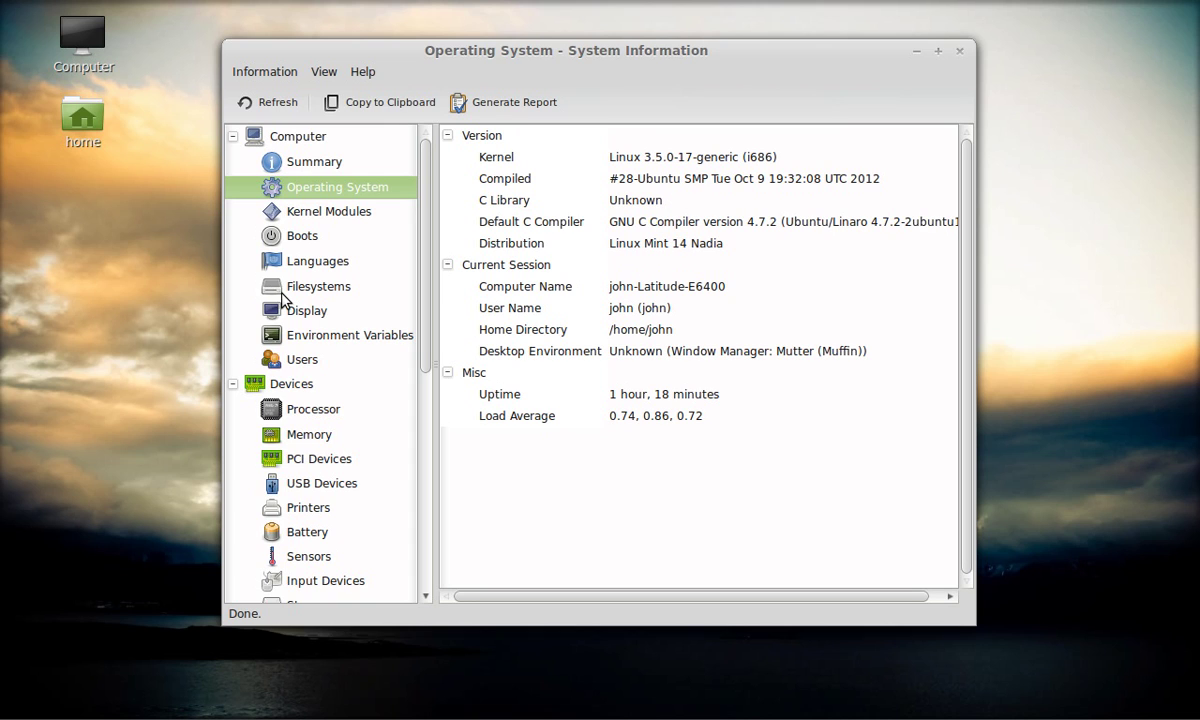
- View Display (1280x800, X.Org 1.13.0) and Environment Variables, then select the Devices category
click(305, 315)
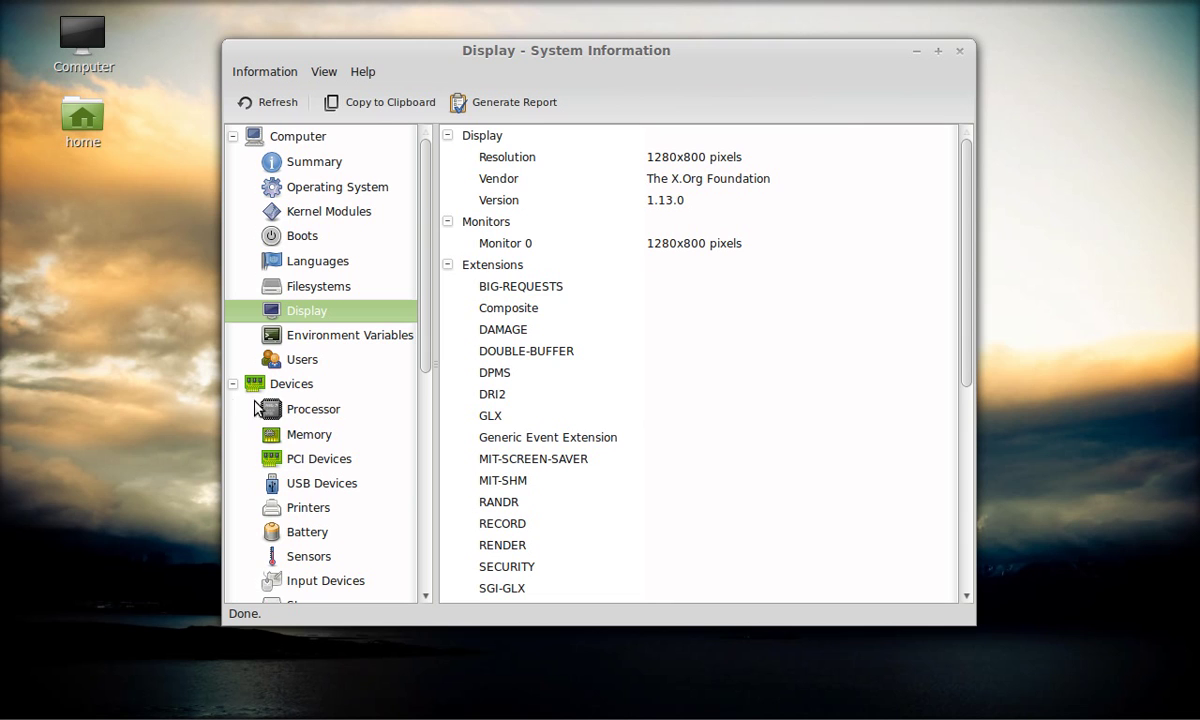
click(329, 338)
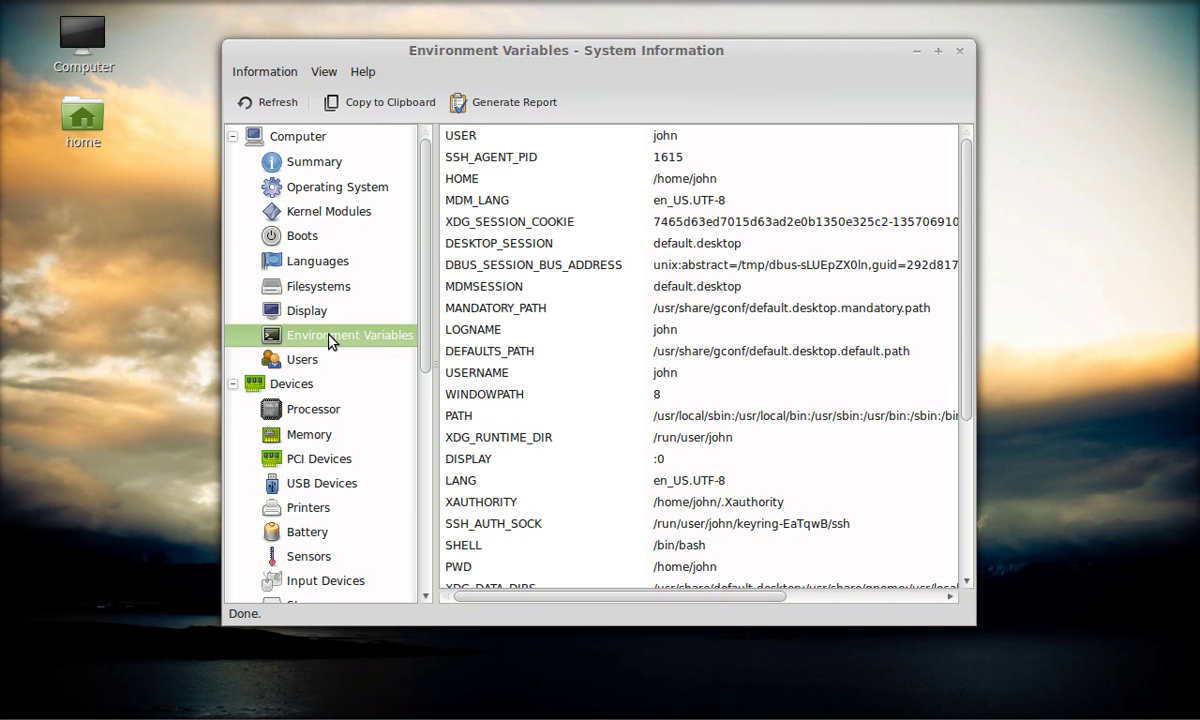
click(300, 390)
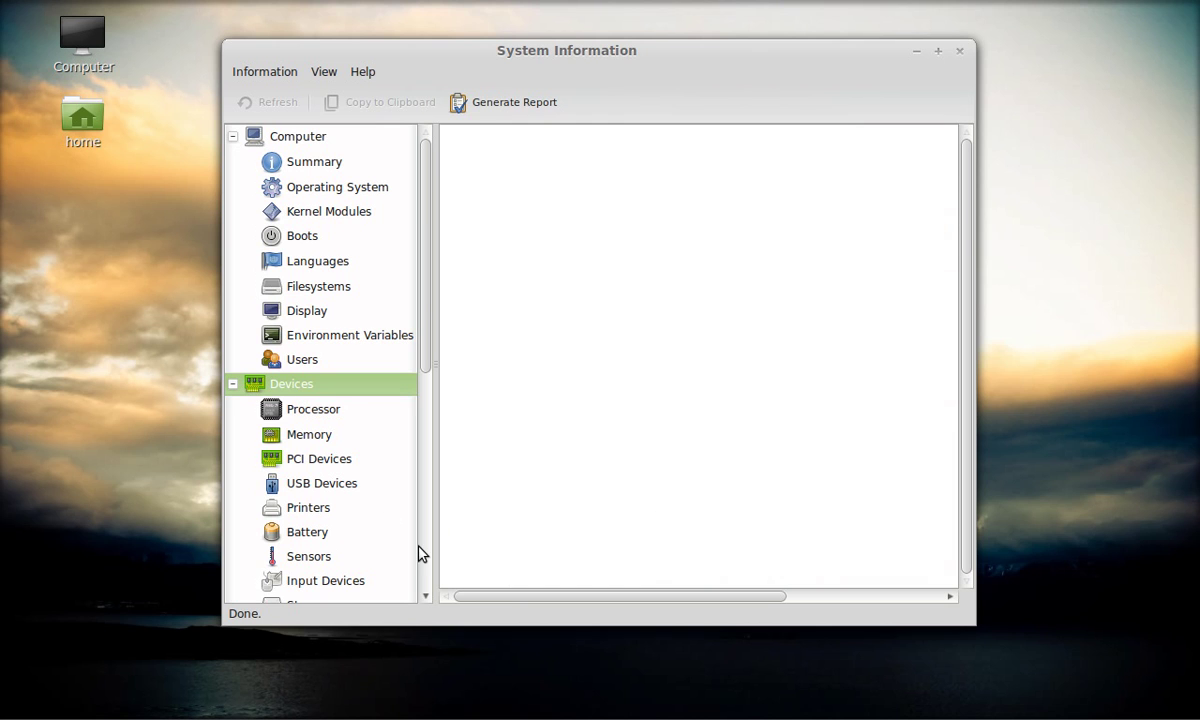
click(427, 596)
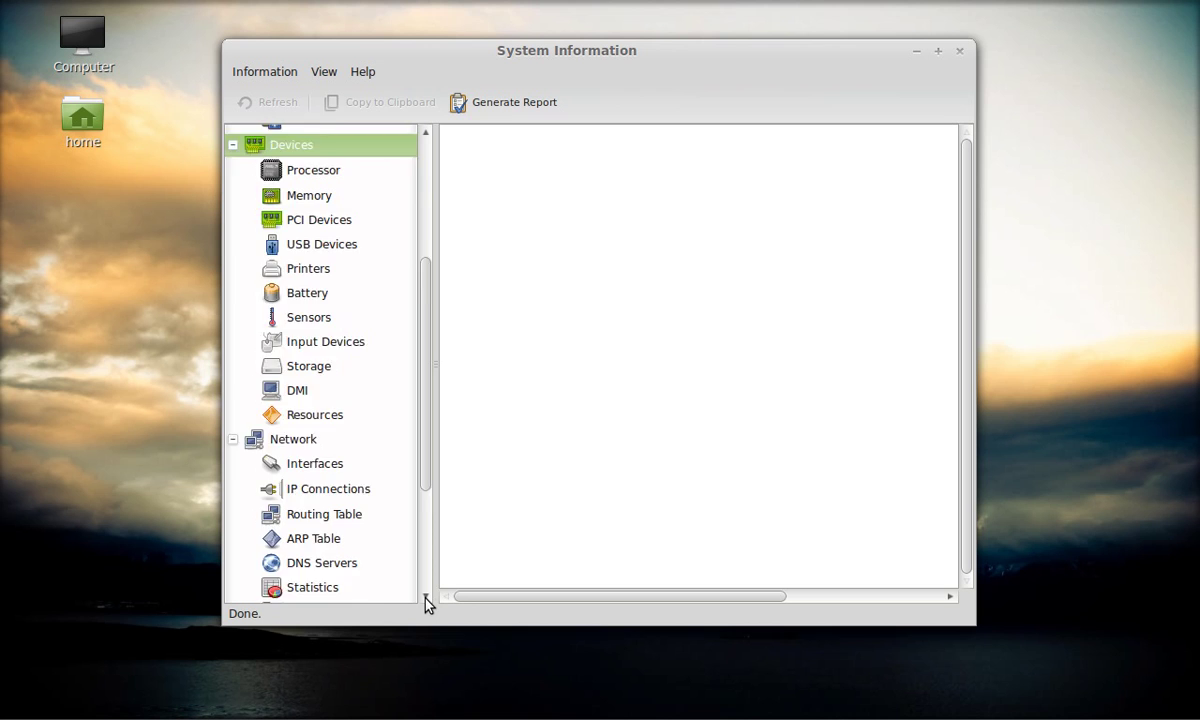
drag(425, 596, 425, 596)
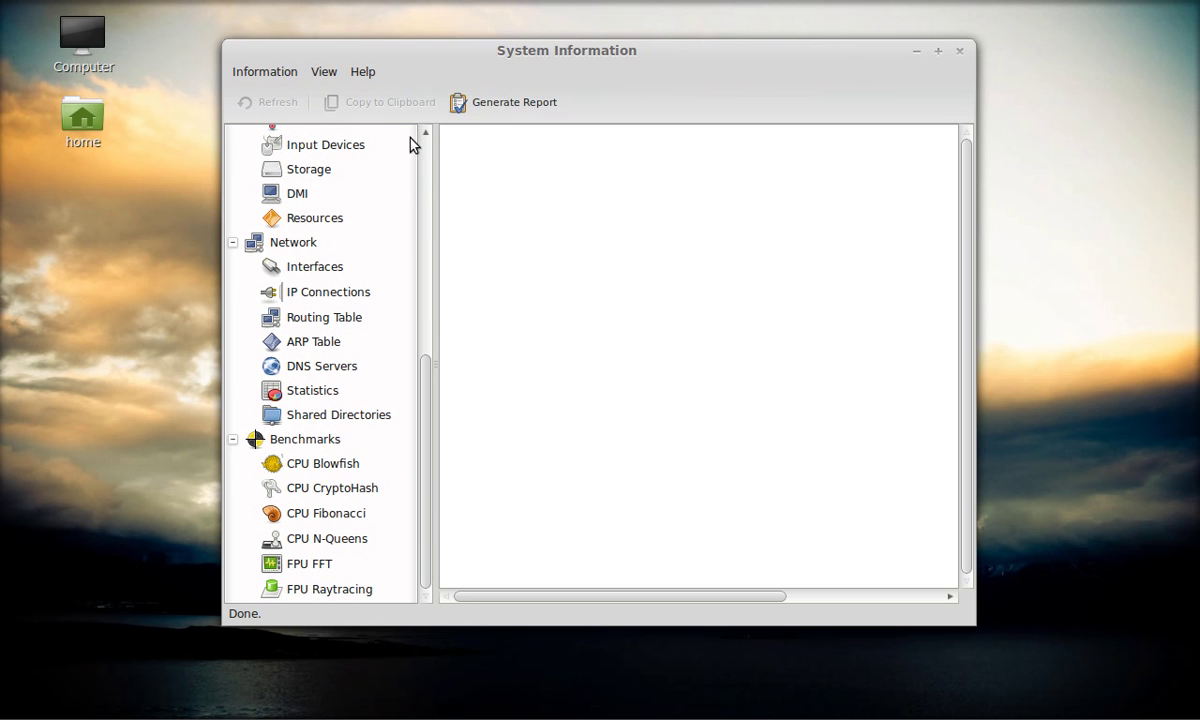
- Close System Information and launch Synaptic Package Manager with the administrator password
click(959, 51)
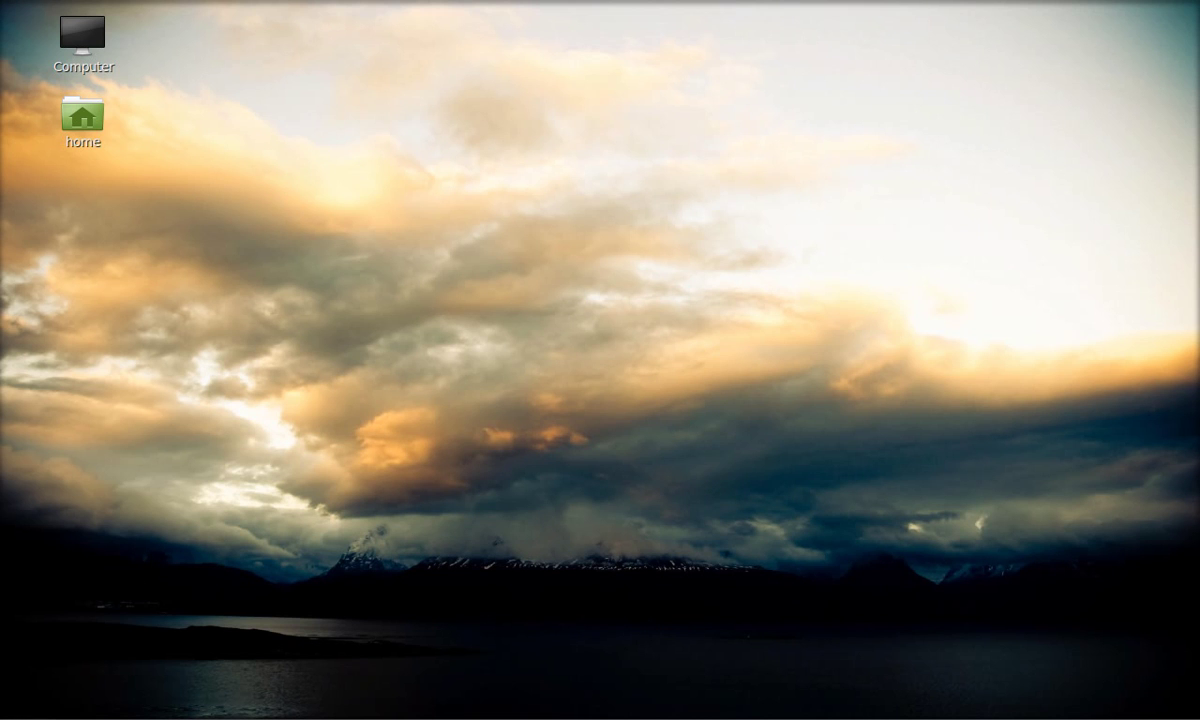
click(24, 709)
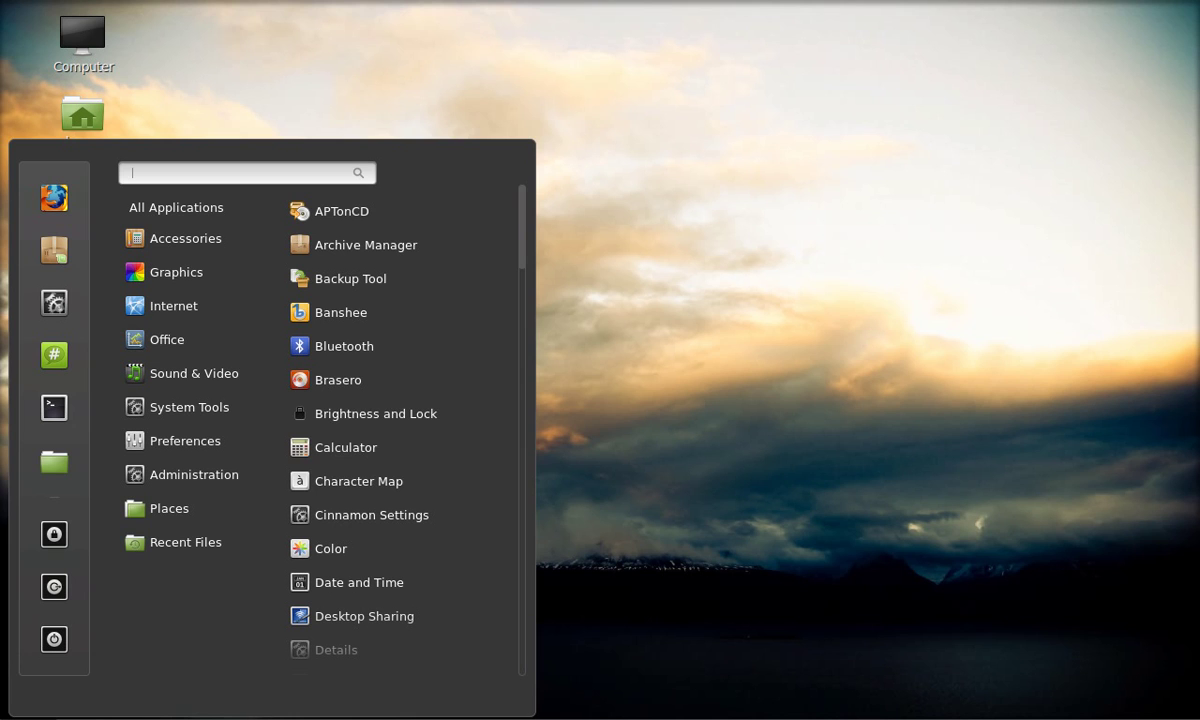
mouse_move(241, 476)
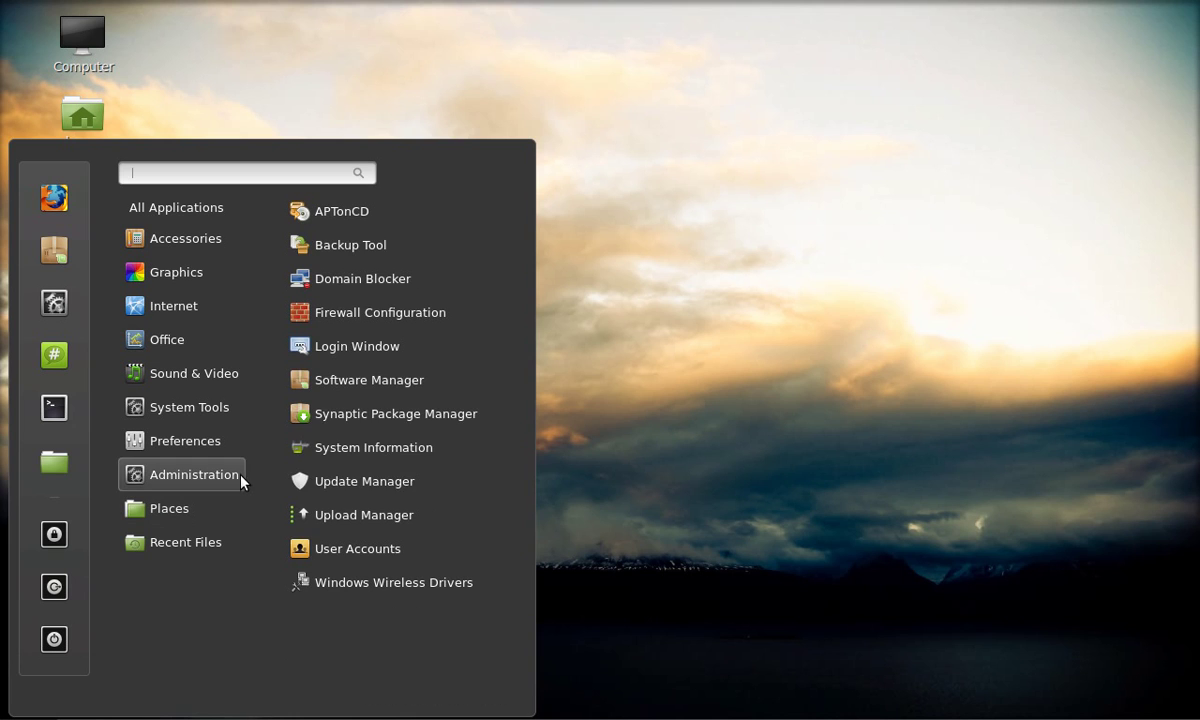
click(387, 414)
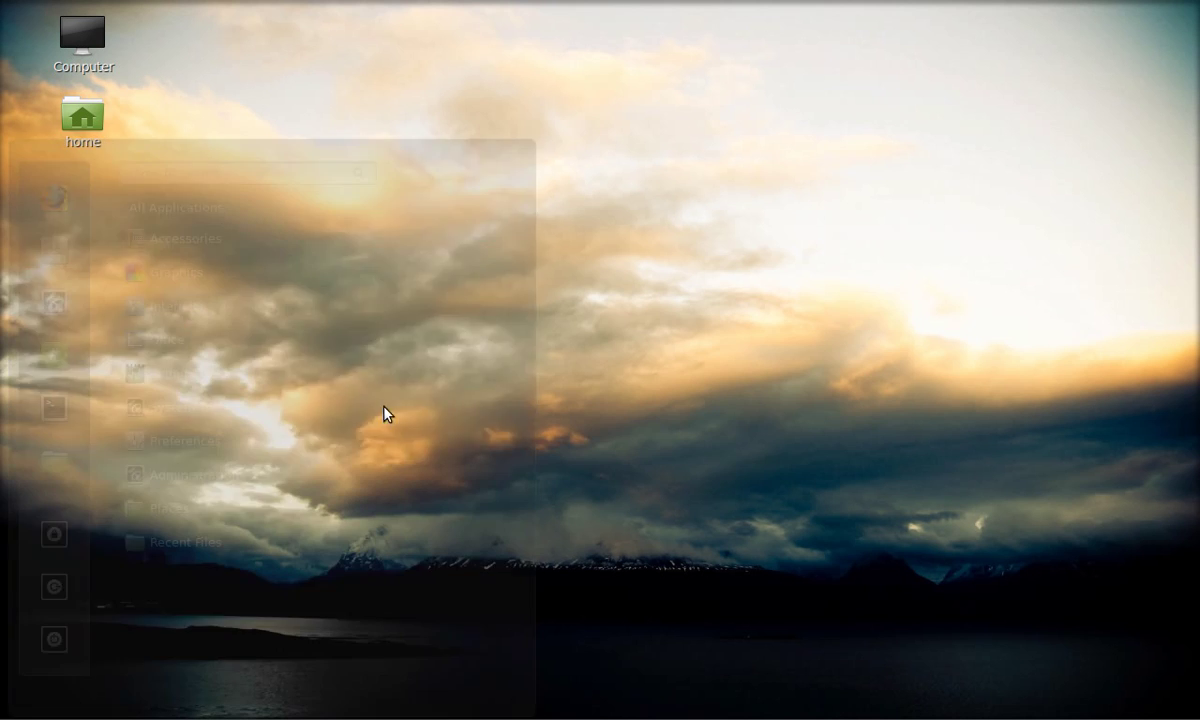
text(•)
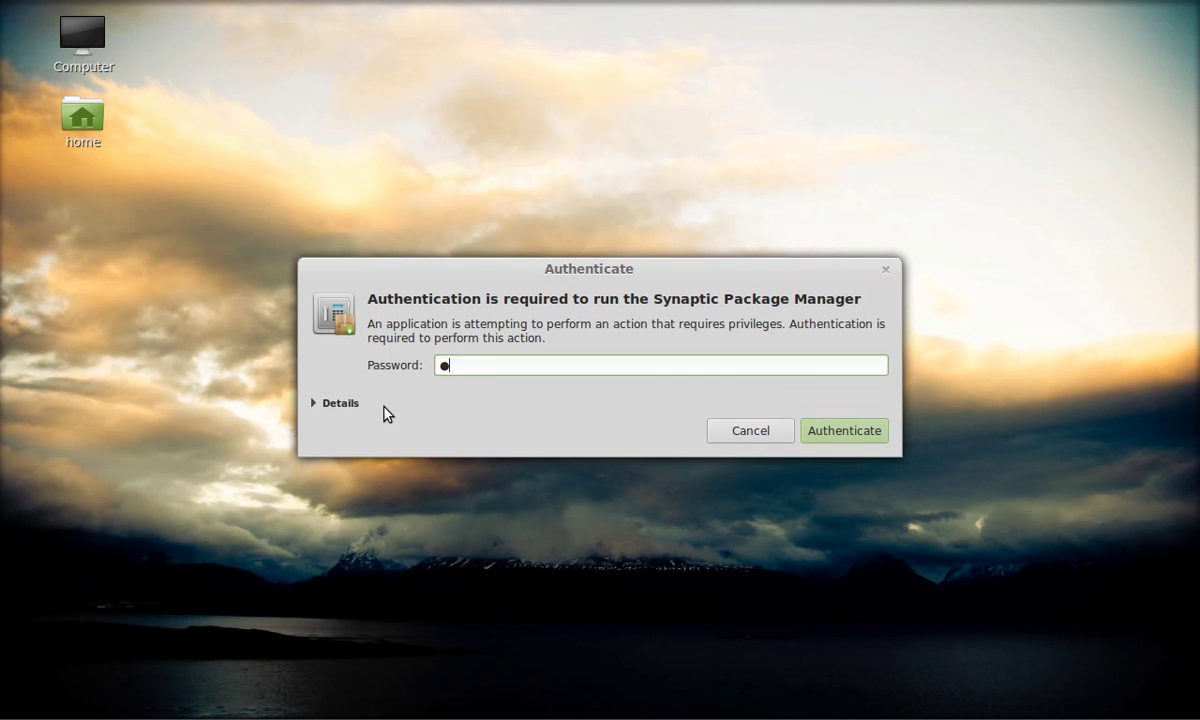
text(••)
key(Return)
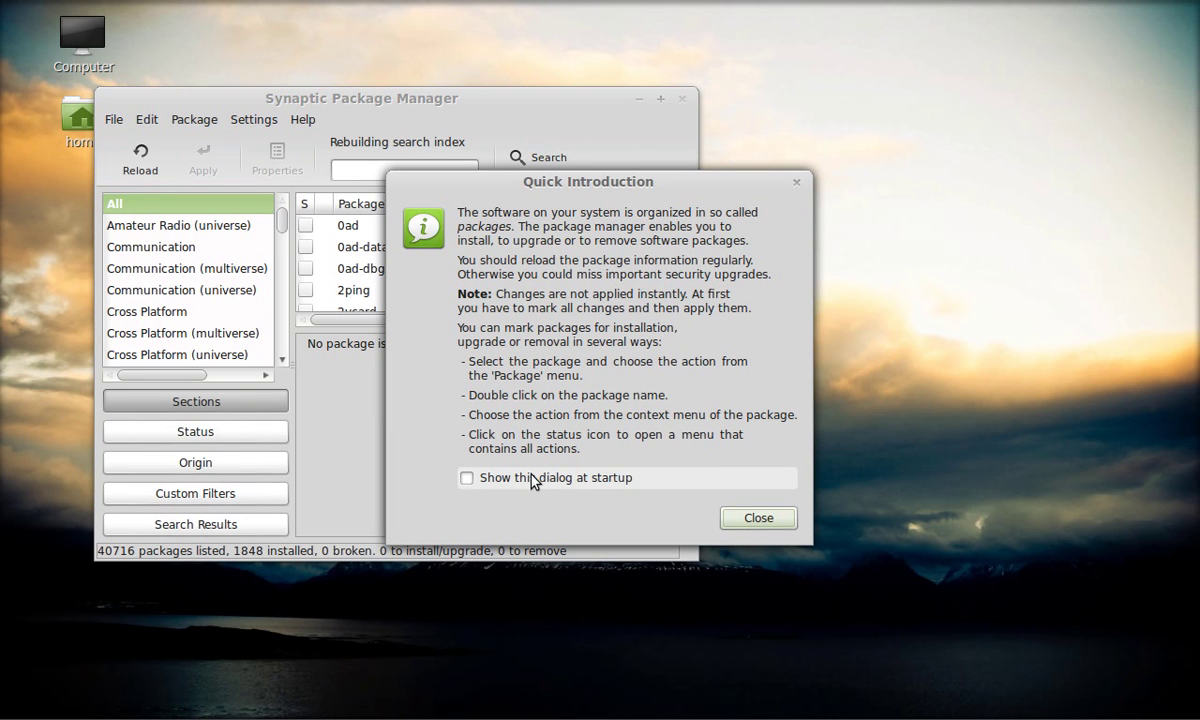
- Keep the Quick Introduction shown at startup and quick-filter packages by 'bcm'
click(528, 478)
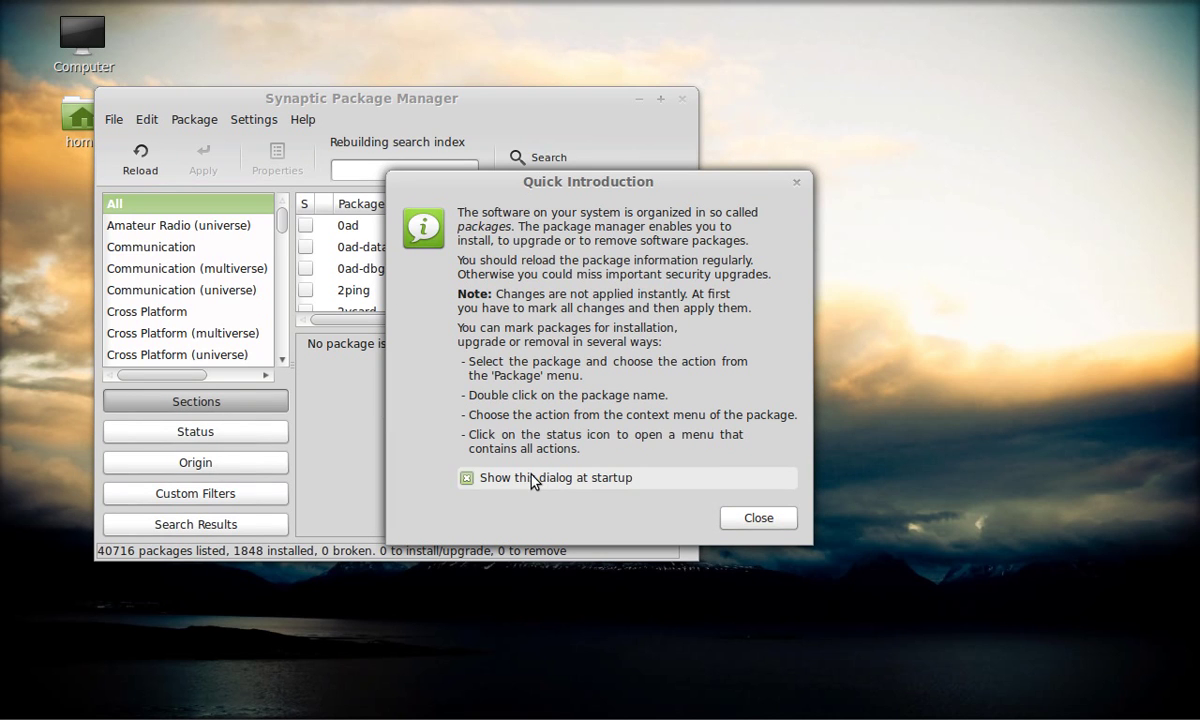
click(794, 522)
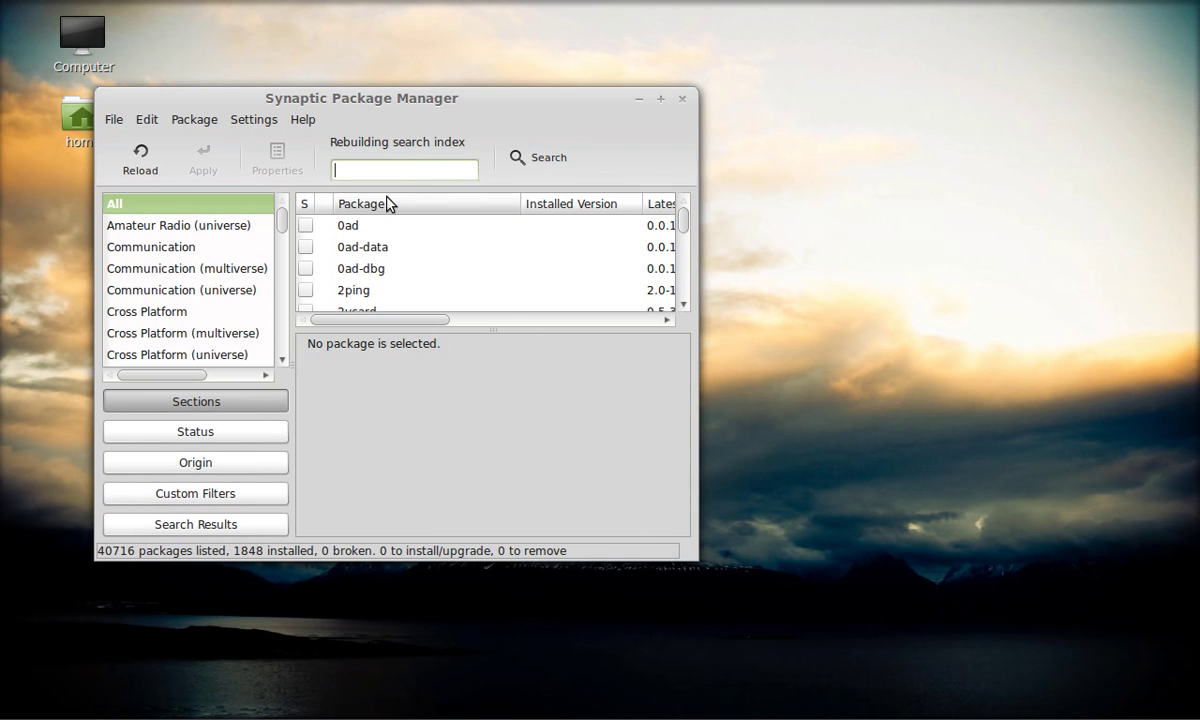
text(bcm)
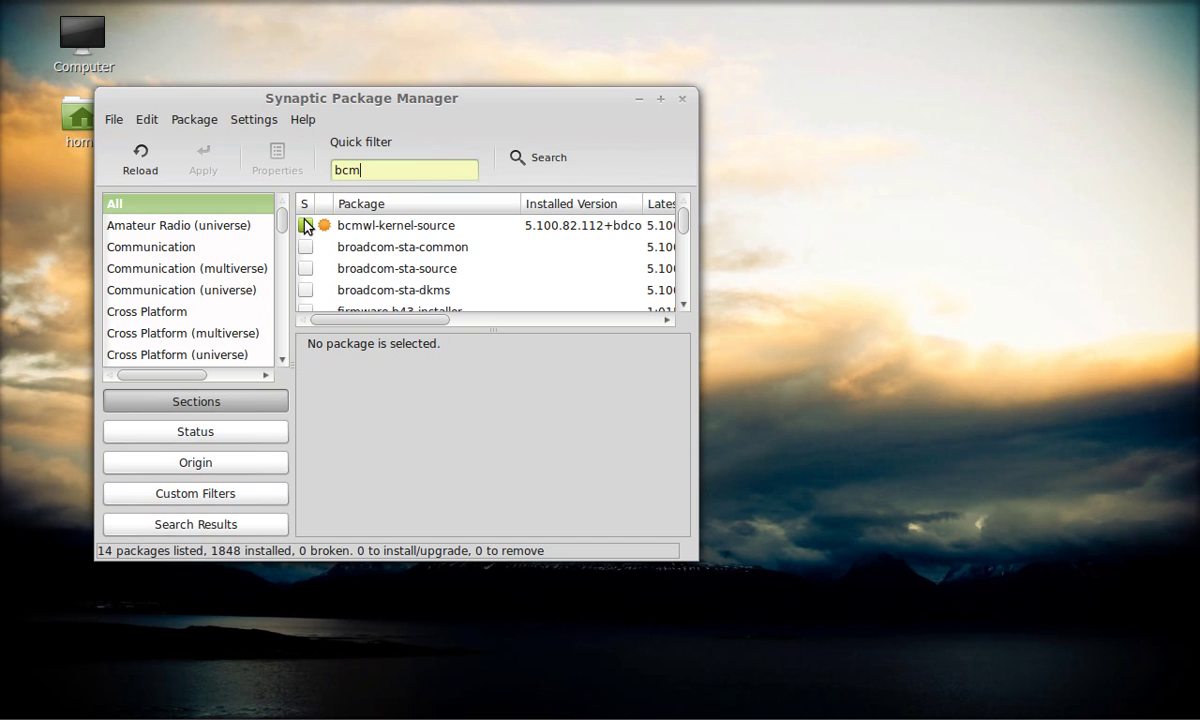
- Check the marking options of installed bcmwl-kernel-source, then close Synaptic
click(305, 226)
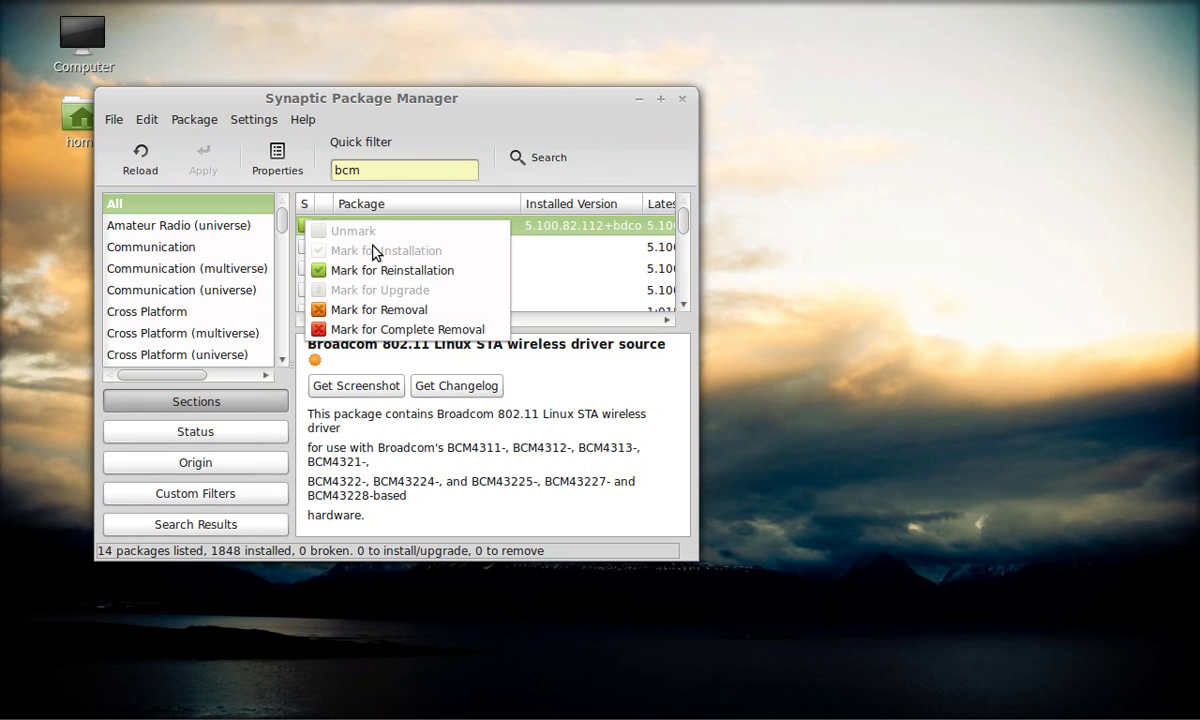
click(548, 119)
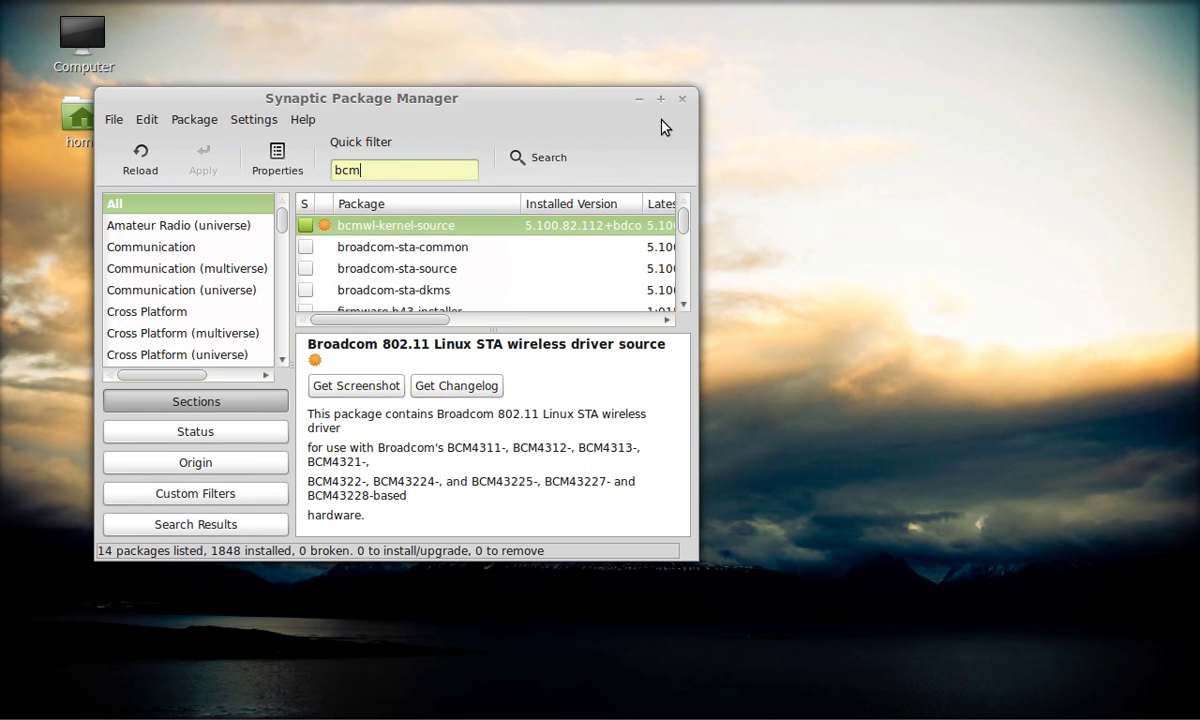
click(683, 99)
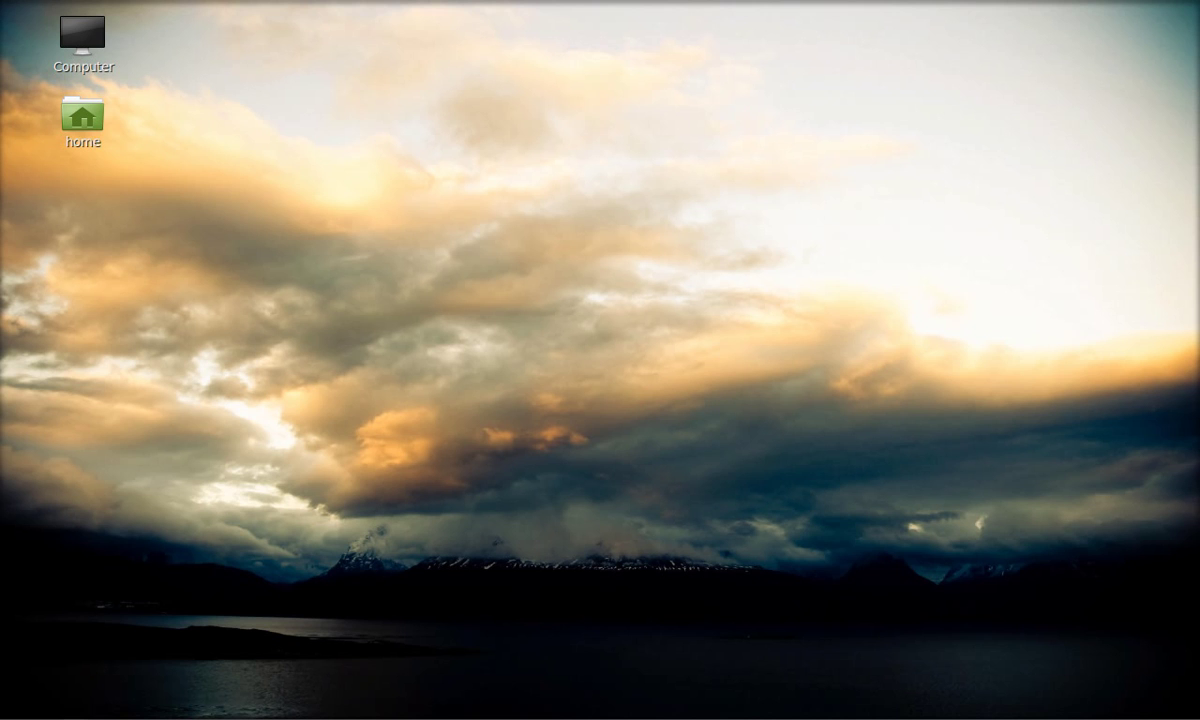
click(22, 710)
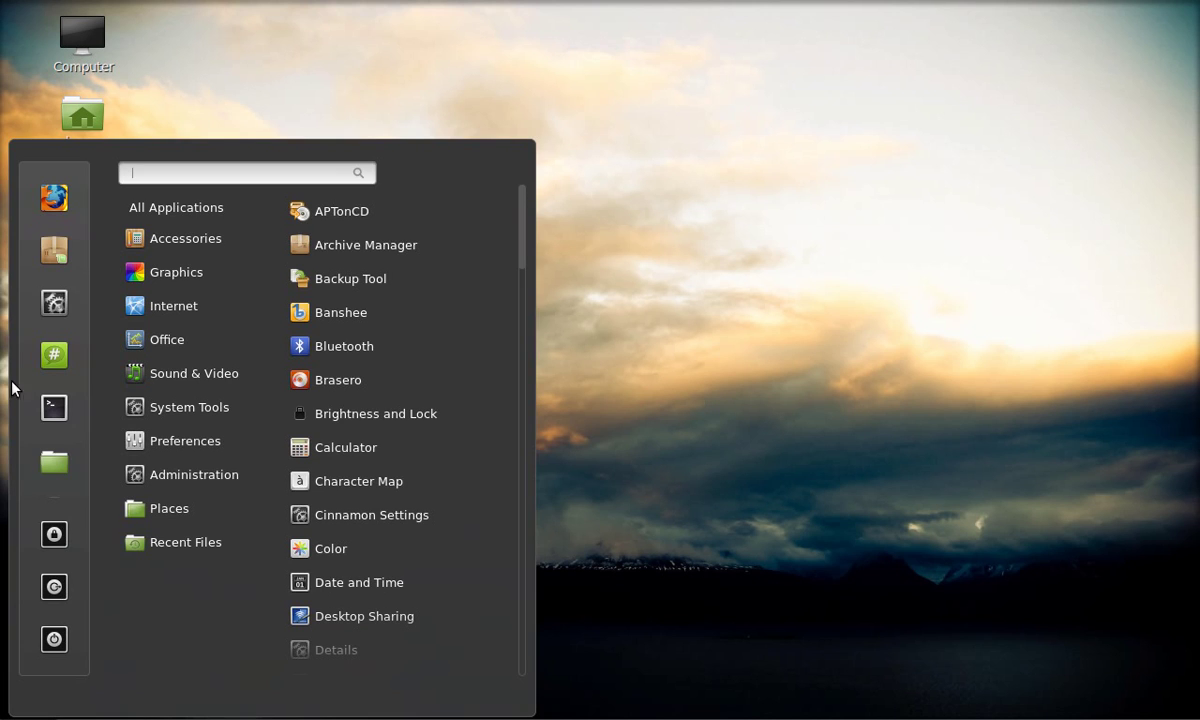
click(52, 355)
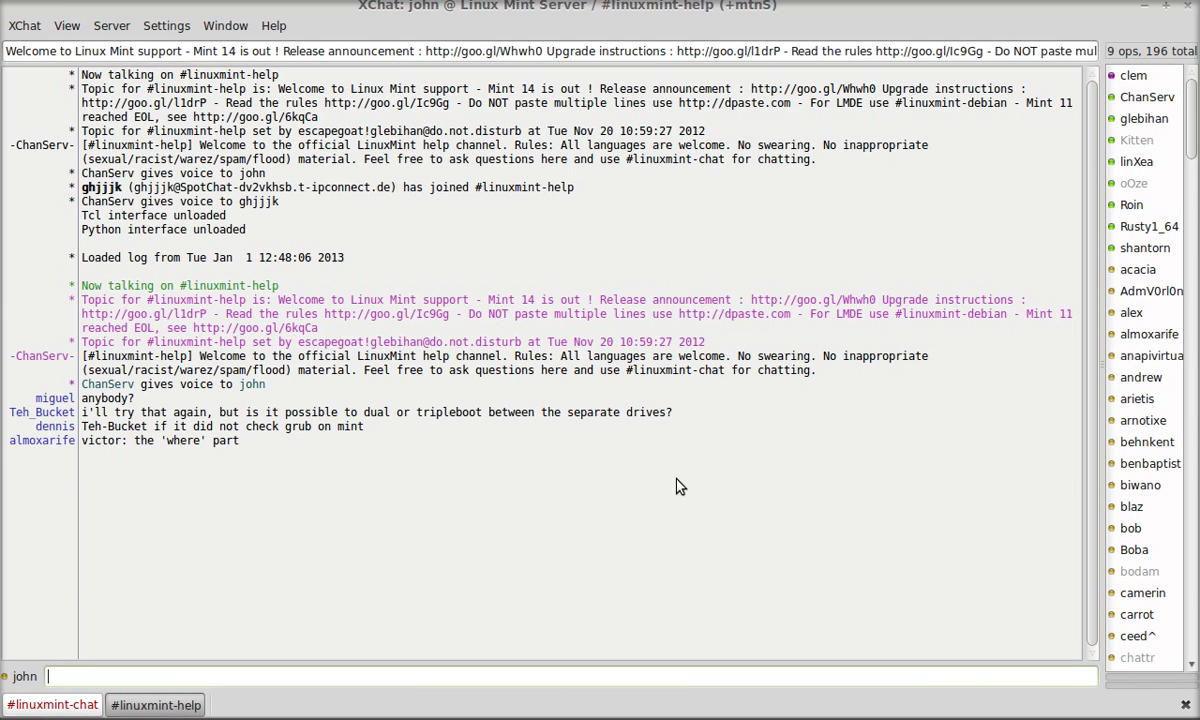
click(1190, 8)
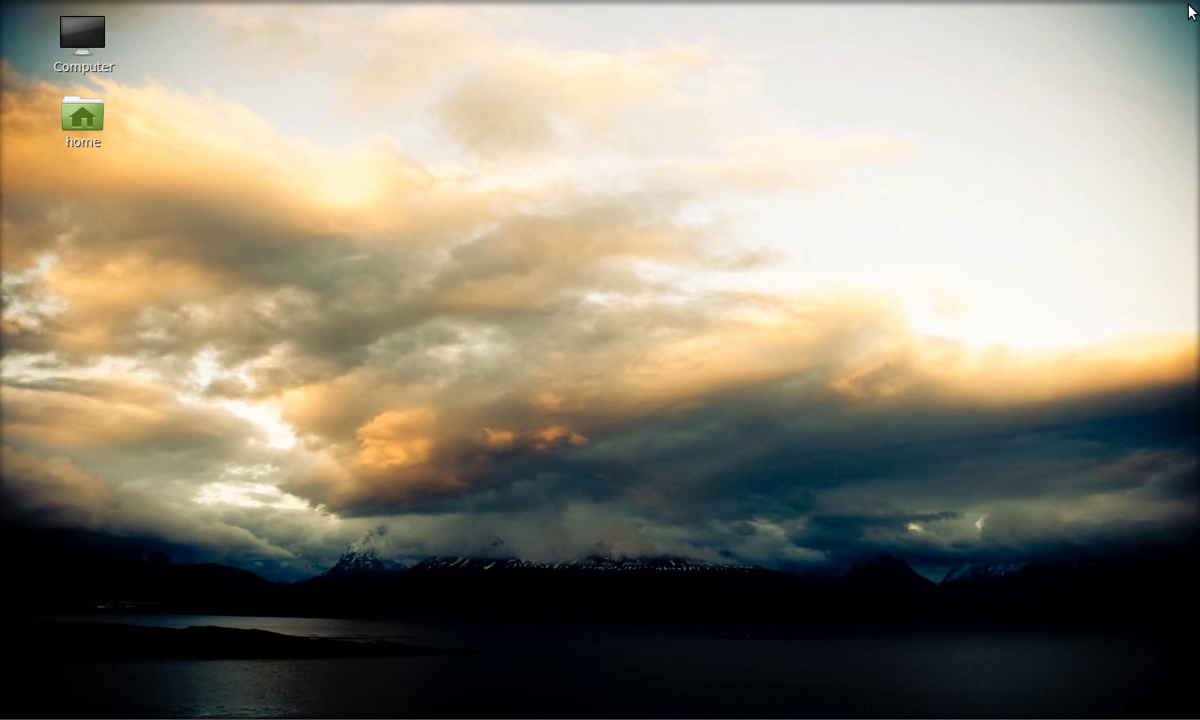
- Browse the application menu categories down to Preferences, showing Cinnamon Settings
click(14, 711)
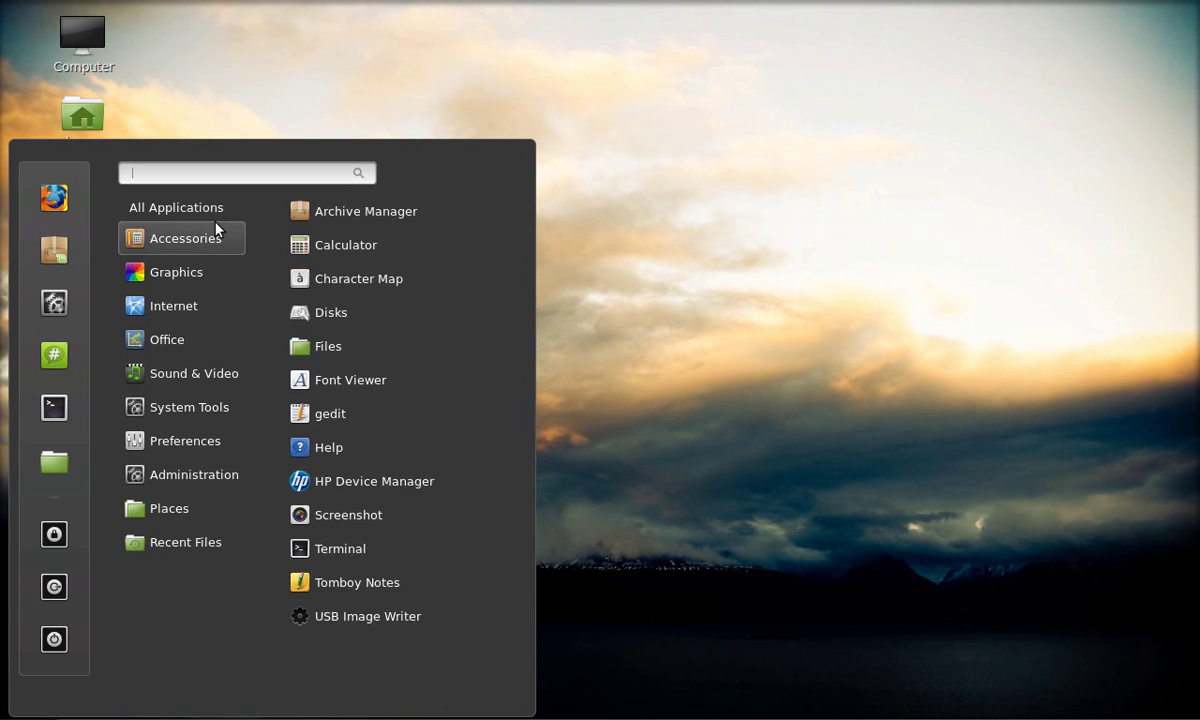
mouse_move(187, 300)
mouse_move(200, 276)
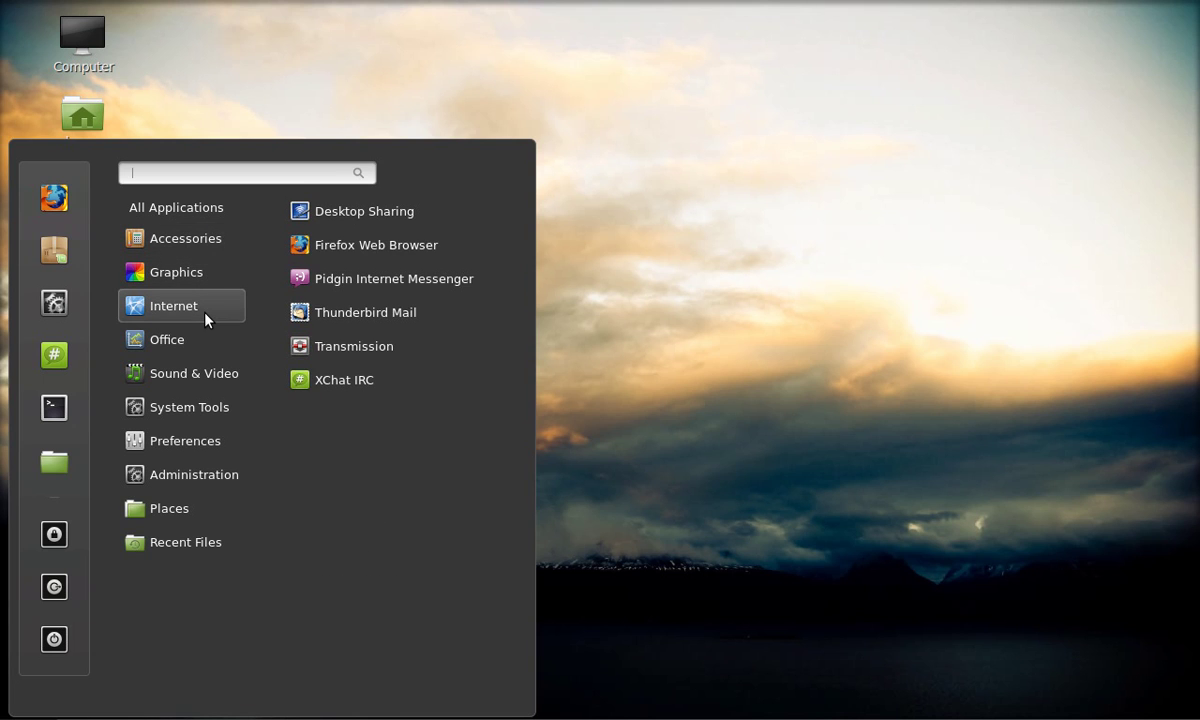
mouse_move(188, 341)
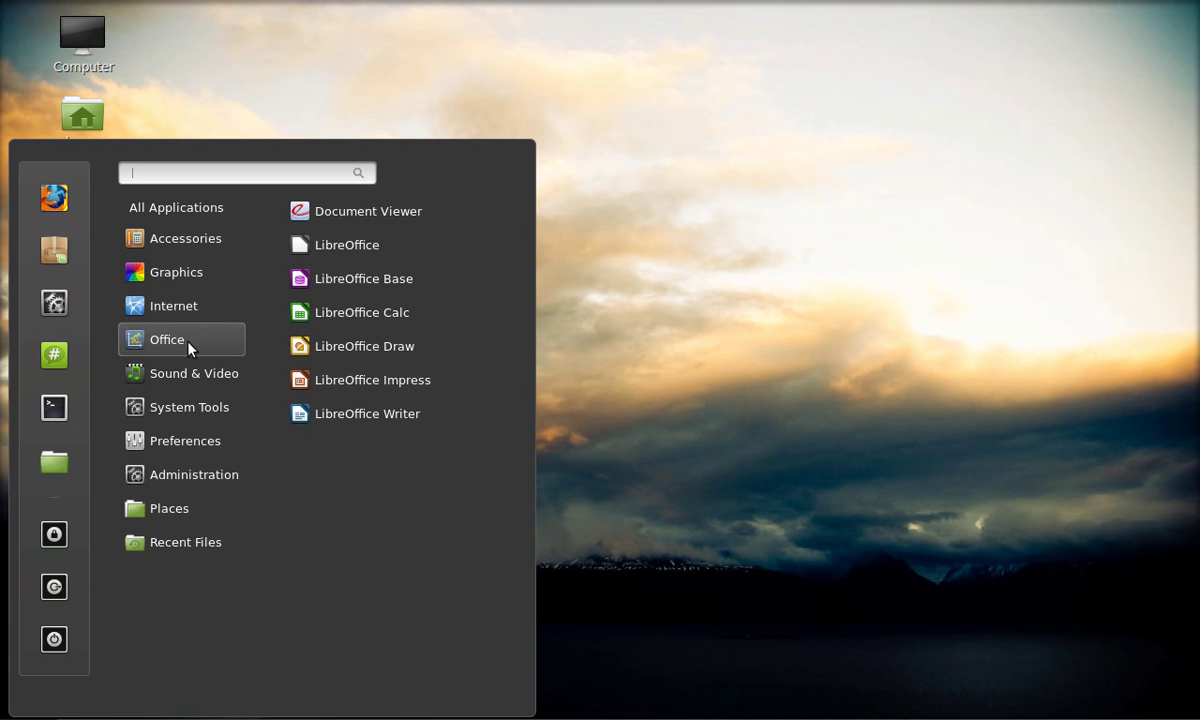
mouse_move(192, 374)
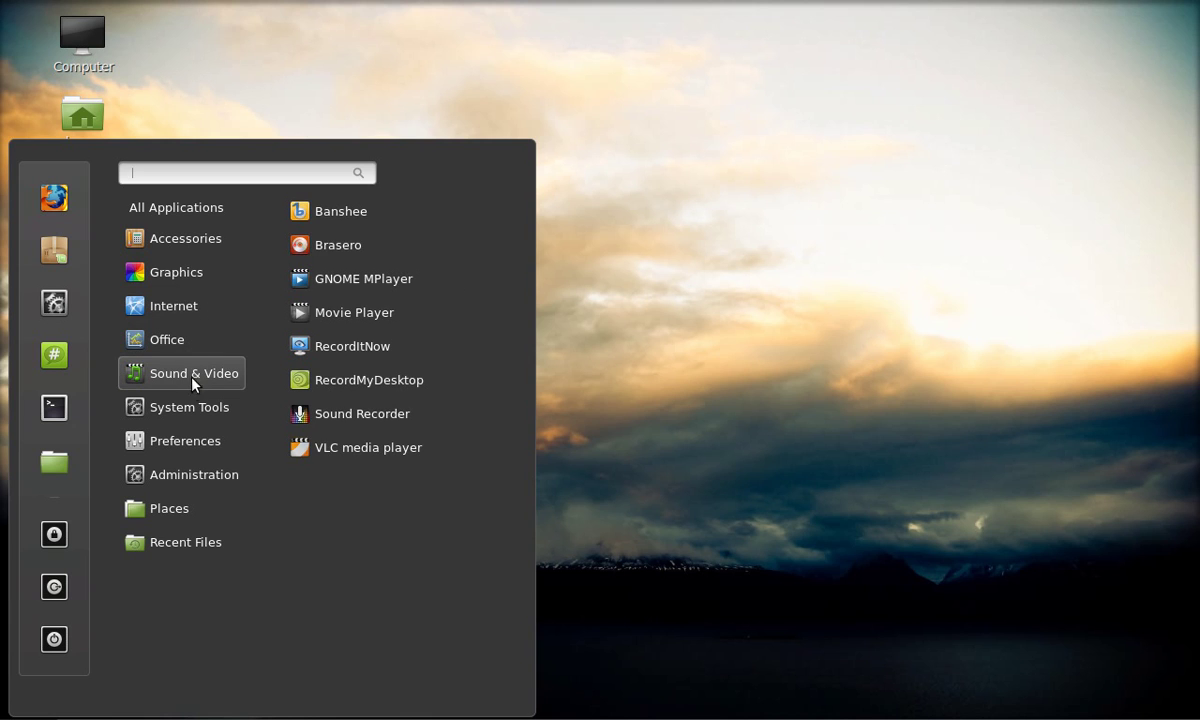
mouse_move(190, 455)
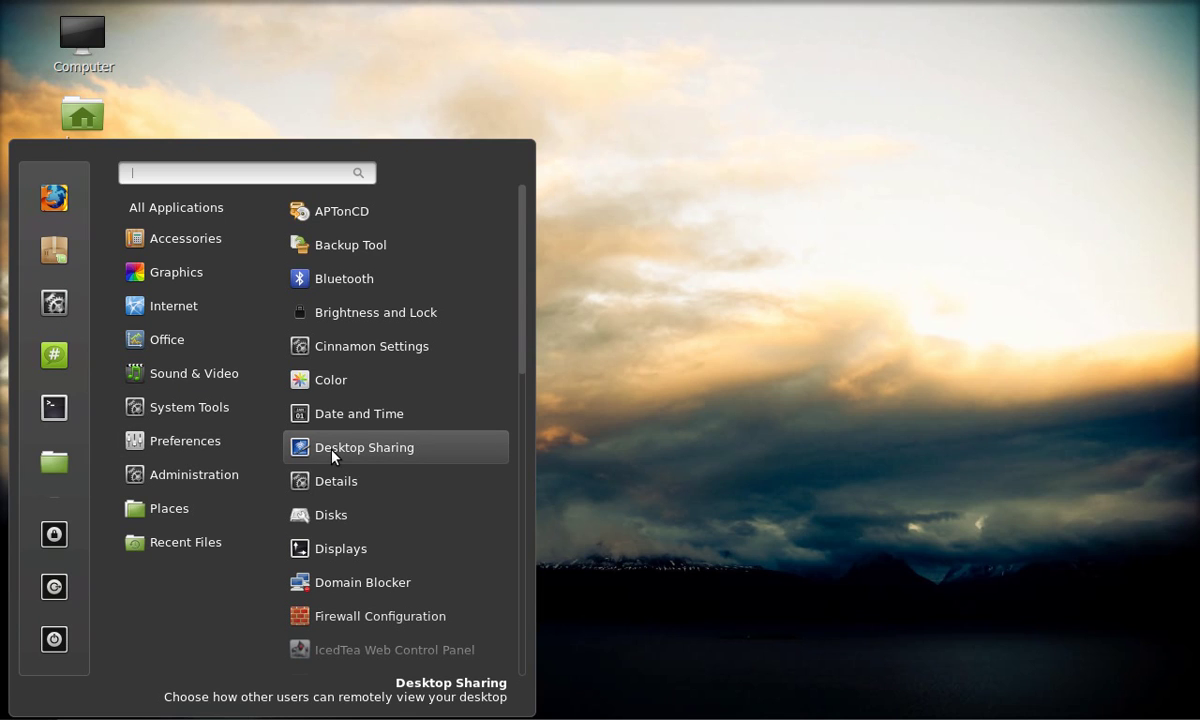
- Open Cinnamon Settings and review the Themes' Other settings, keeping Mint-X as window theme
click(379, 346)
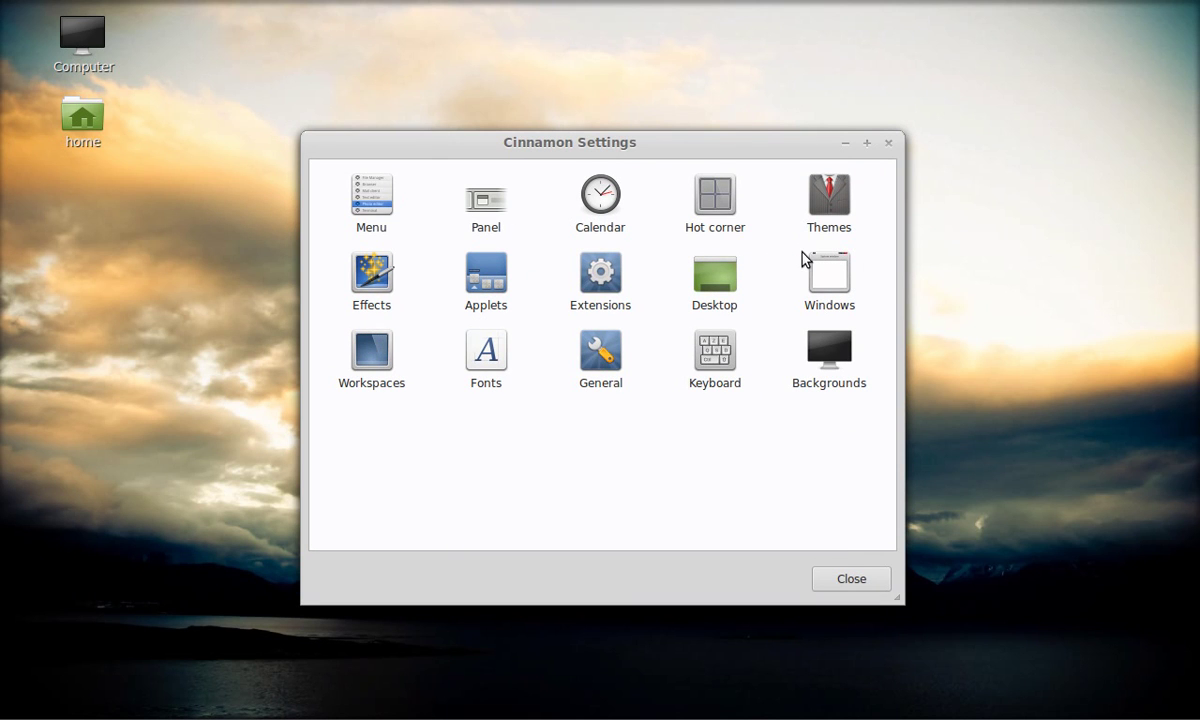
click(829, 220)
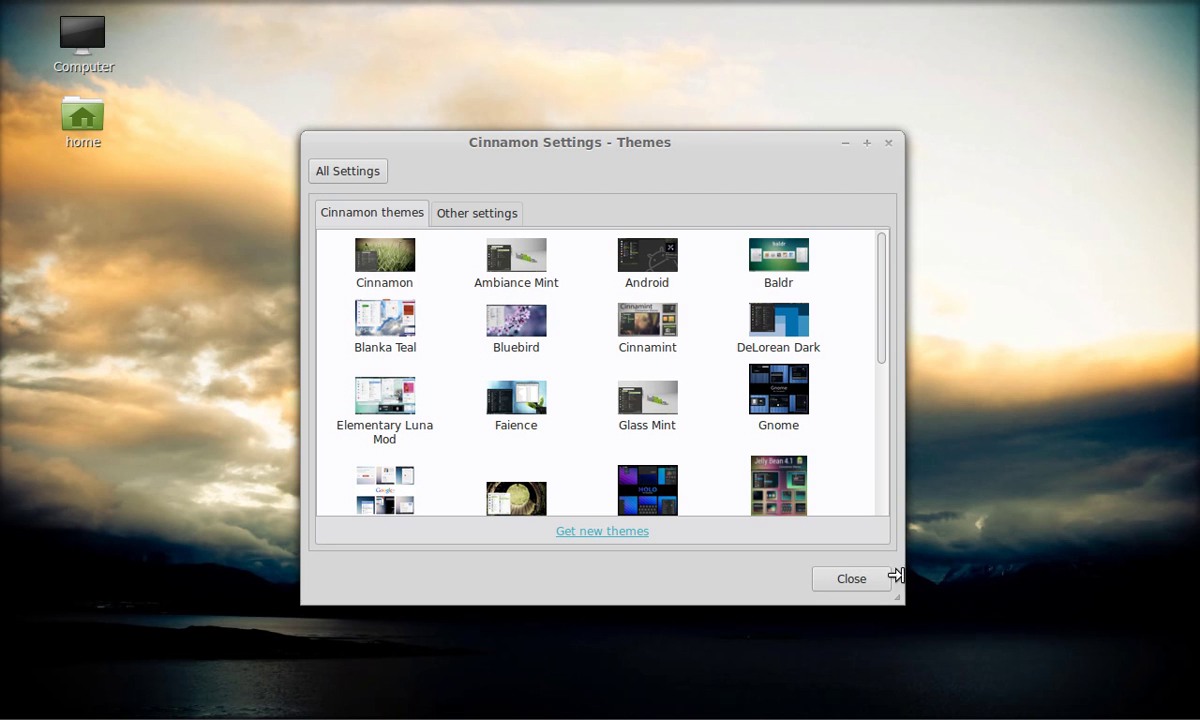
scroll(885, 510, down, 8)
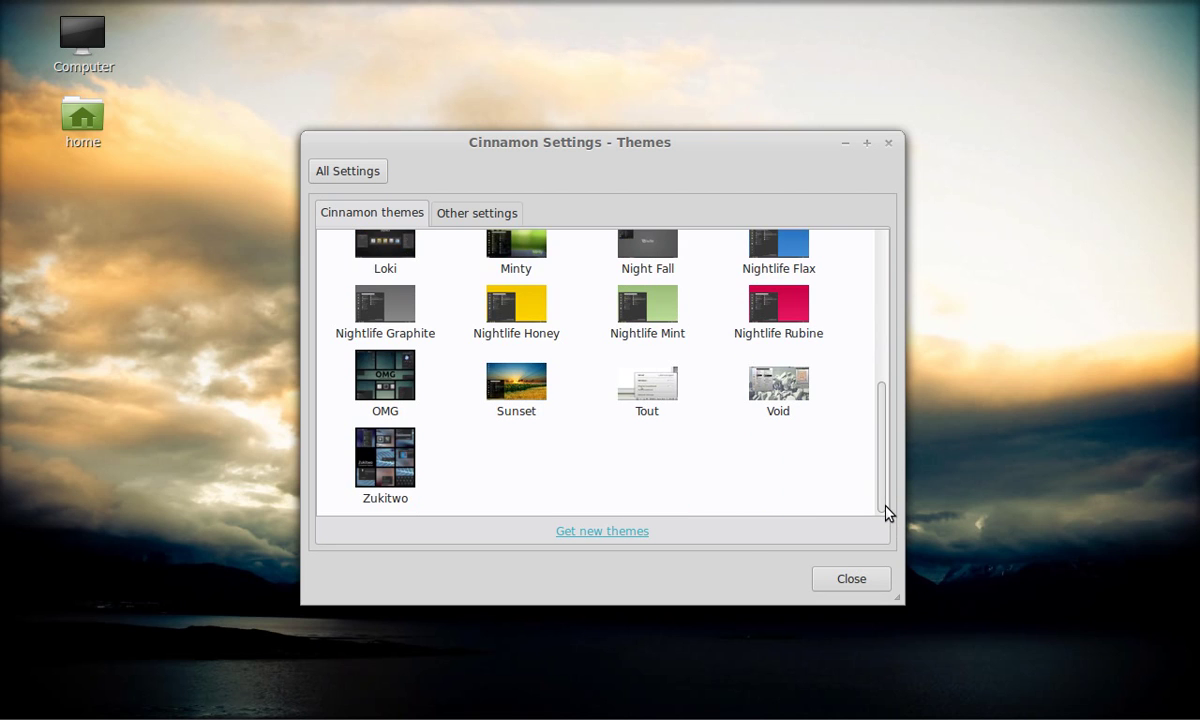
click(445, 214)
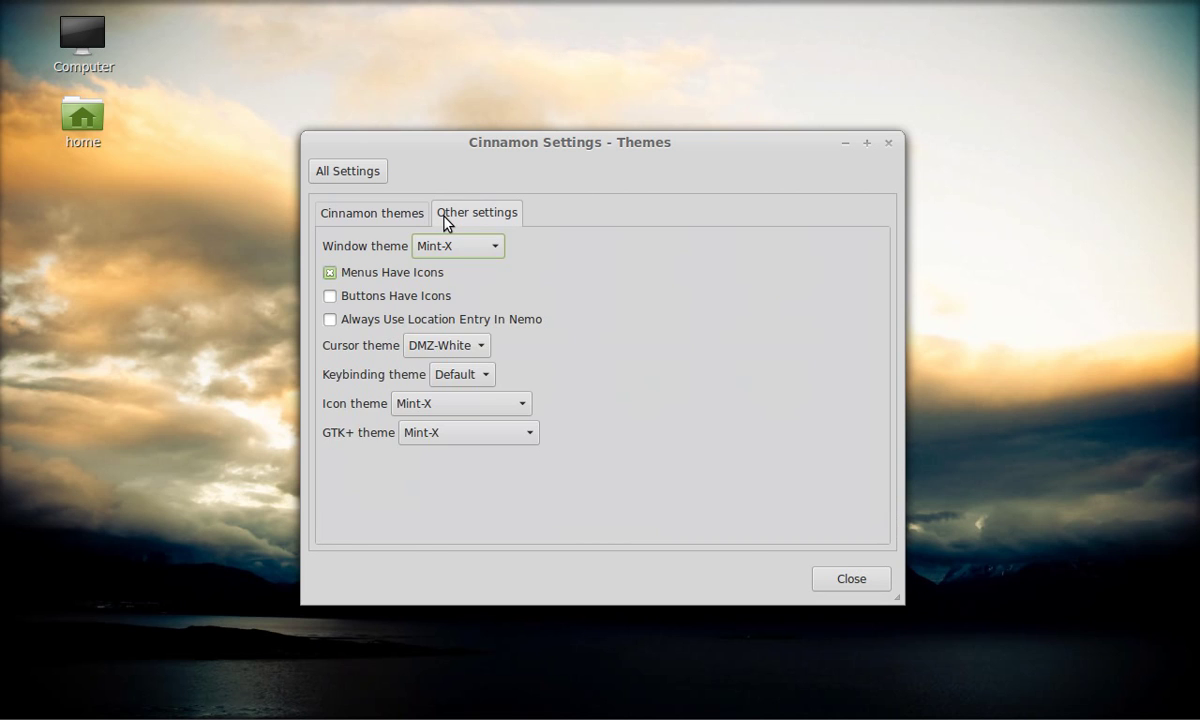
click(488, 250)
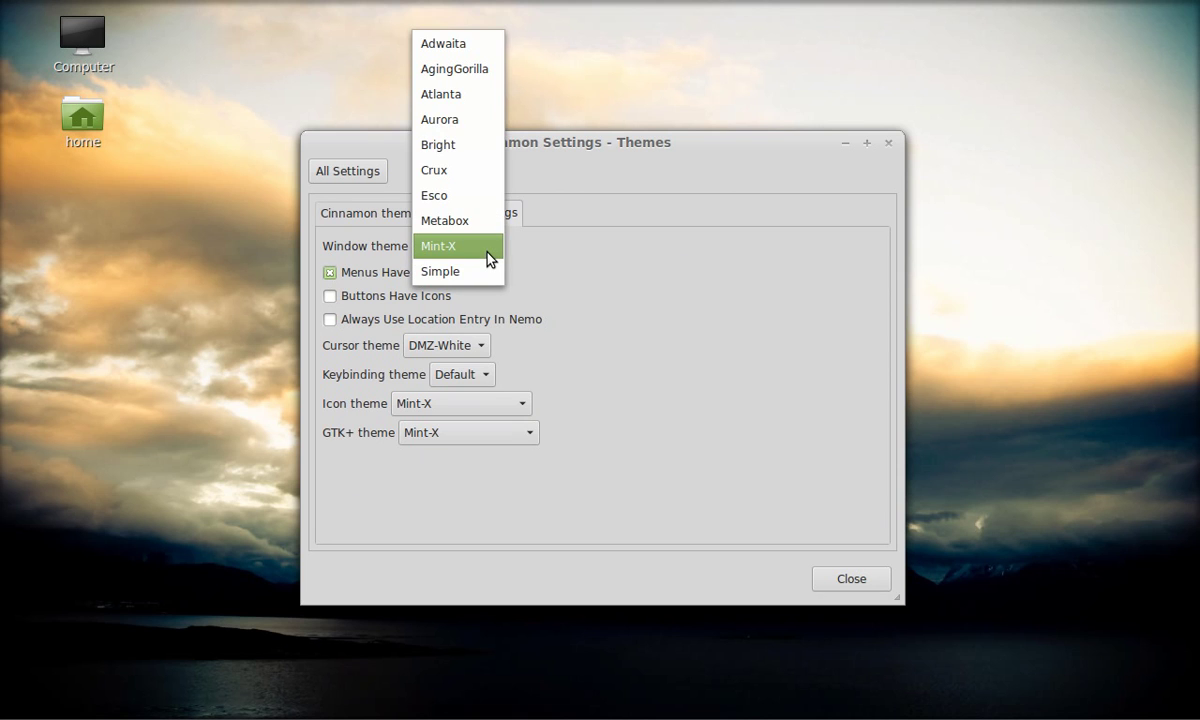
click(490, 259)
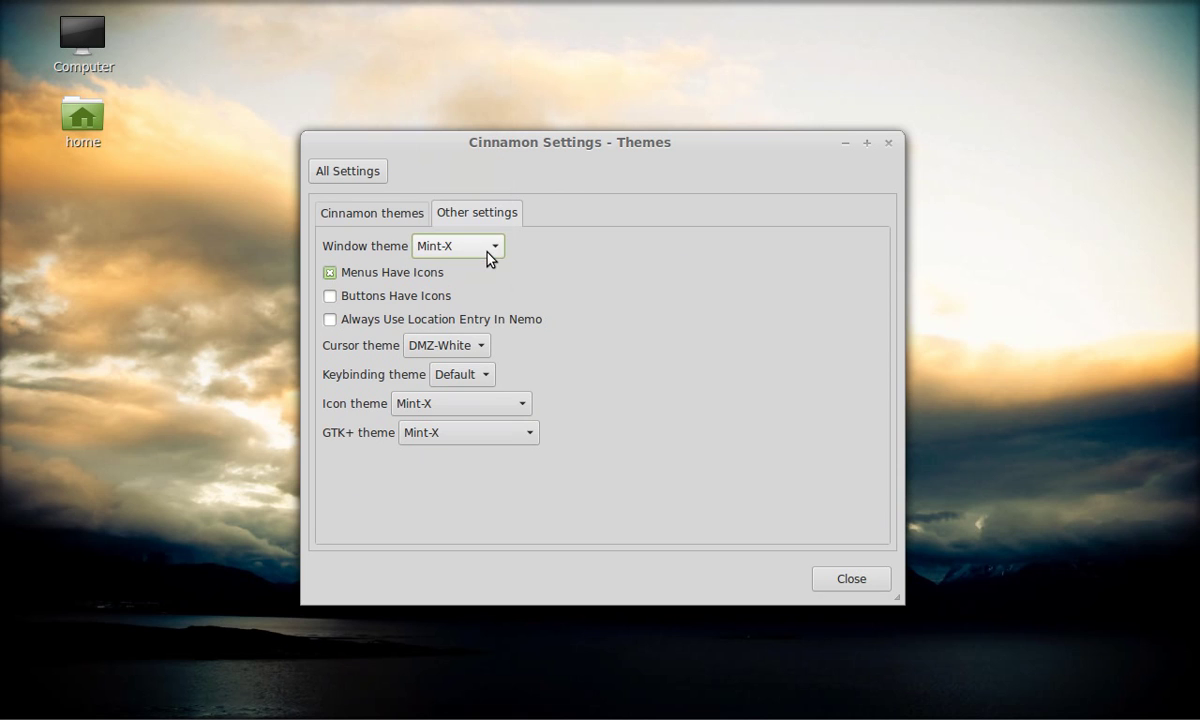
click(338, 173)
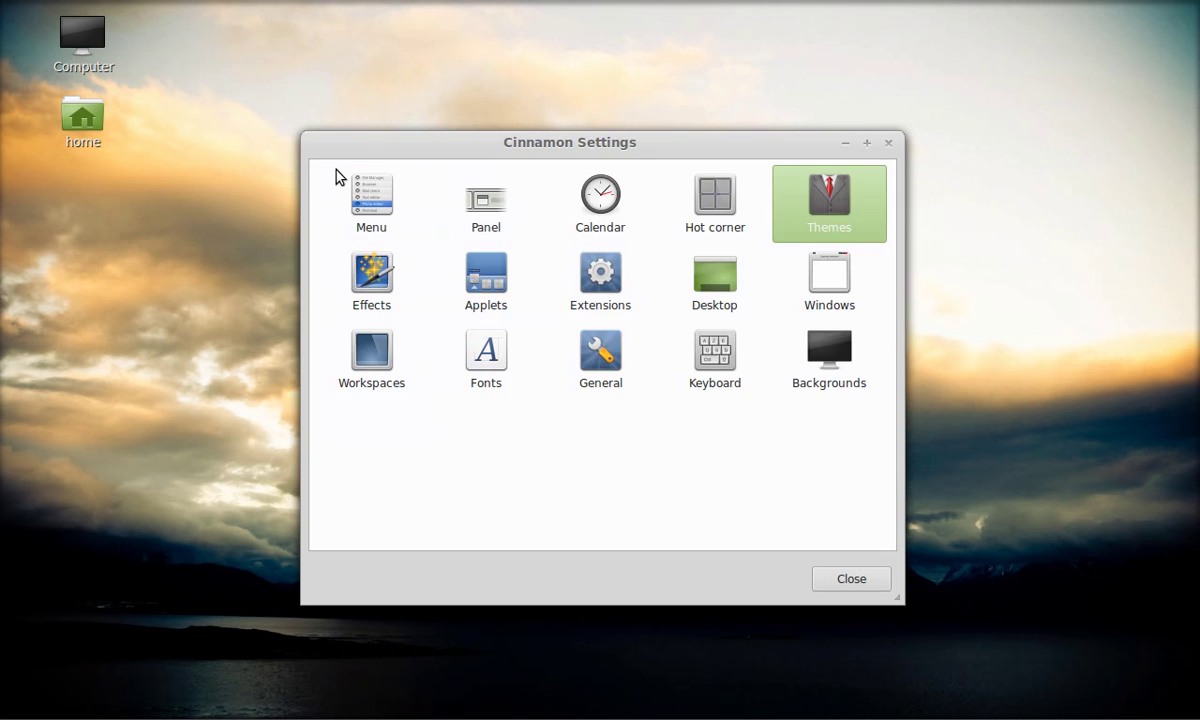
- Browse the Backgrounds wallpapers, view the Menu settings, then close Cinnamon Settings
click(830, 350)
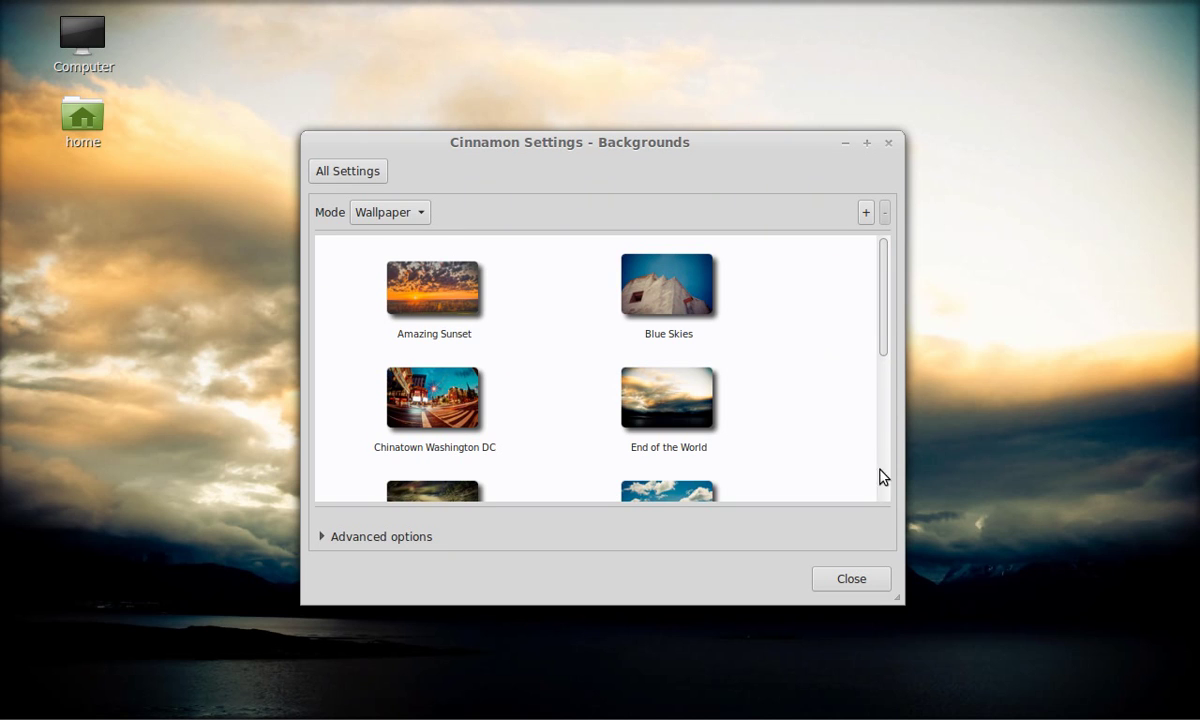
click(882, 501)
scroll(882, 501, down, 2)
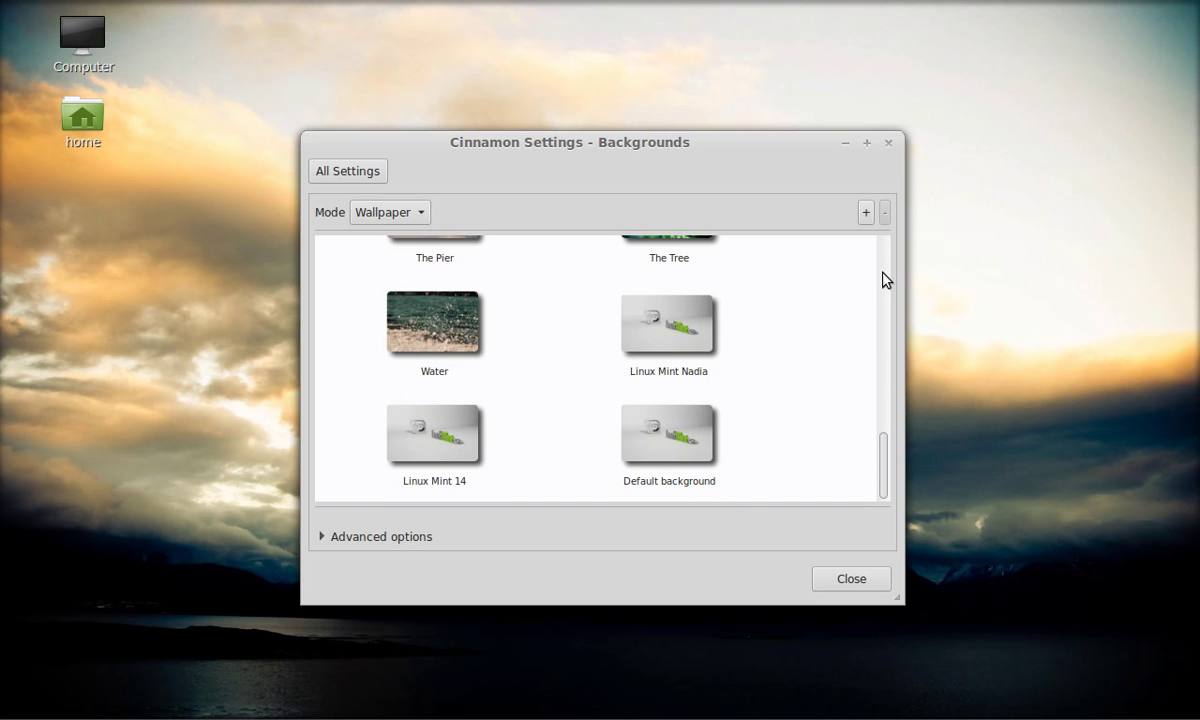
click(886, 242)
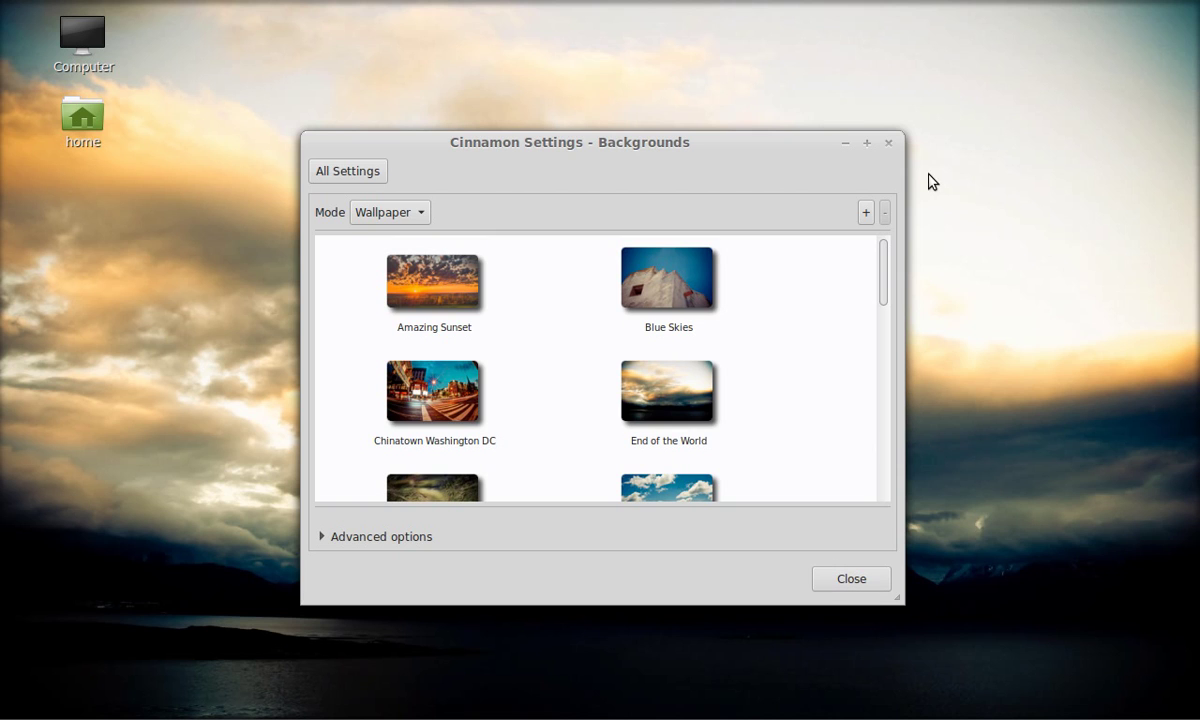
click(350, 176)
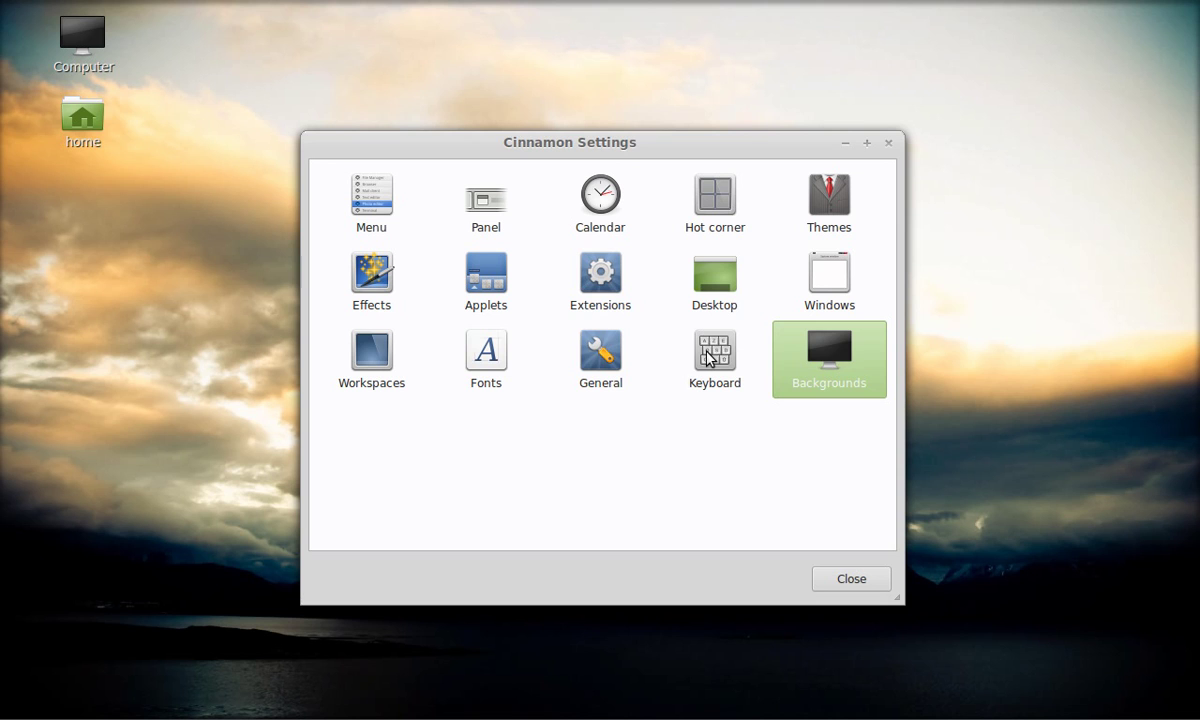
click(364, 194)
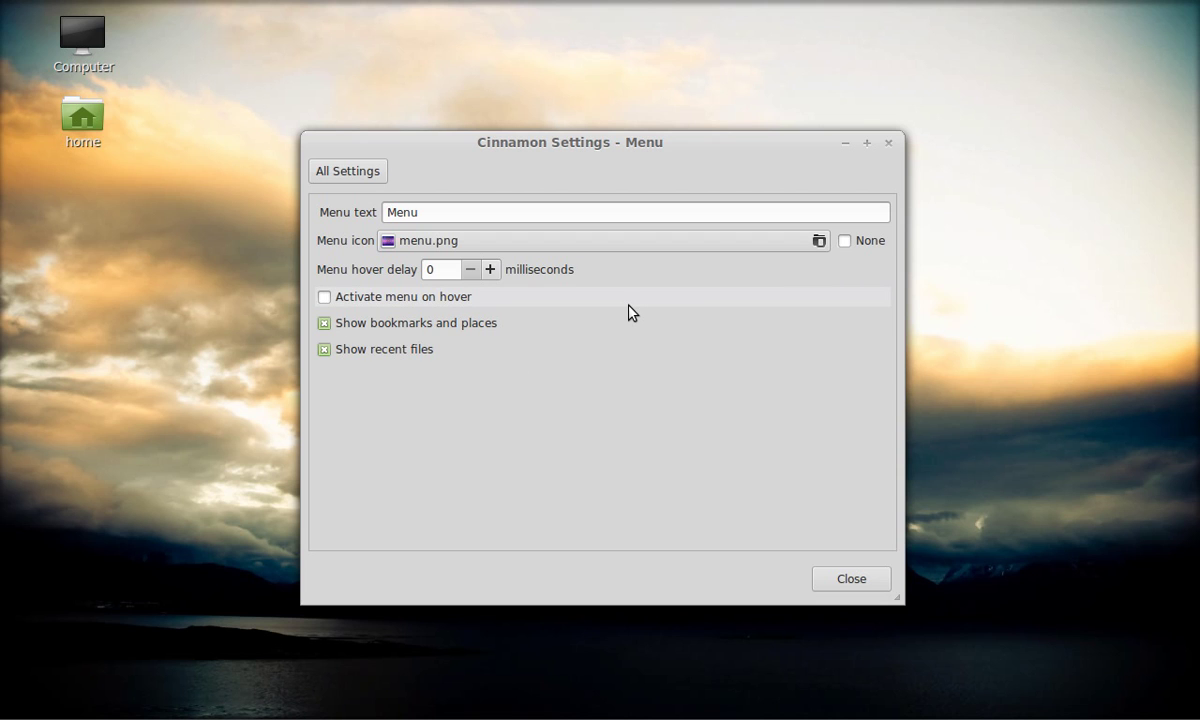
click(855, 579)
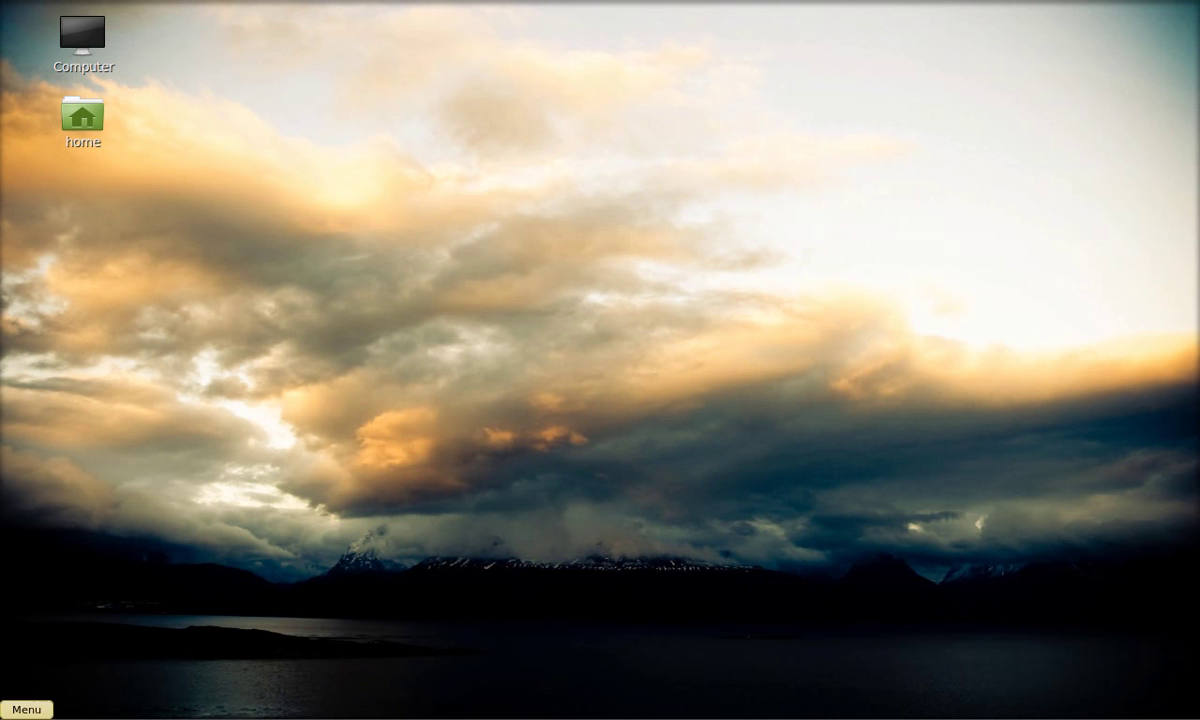
- Launch Pidgin Internet Messenger from the Internet menu category
click(25, 710)
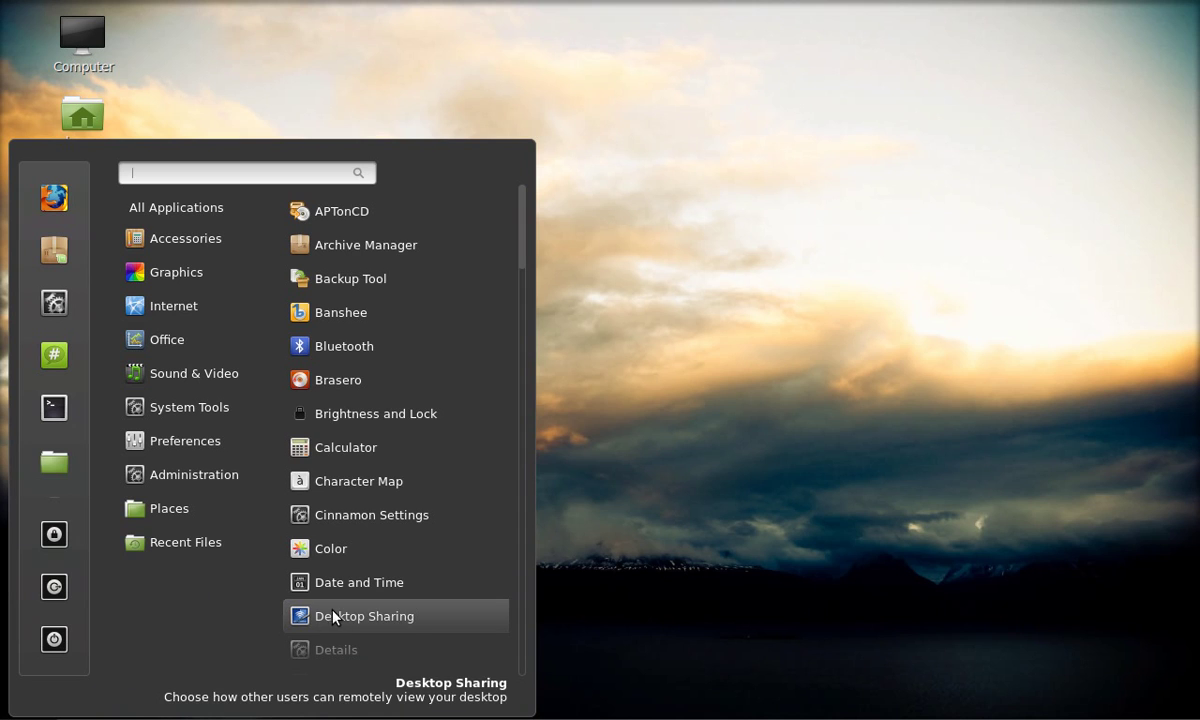
mouse_move(176, 401)
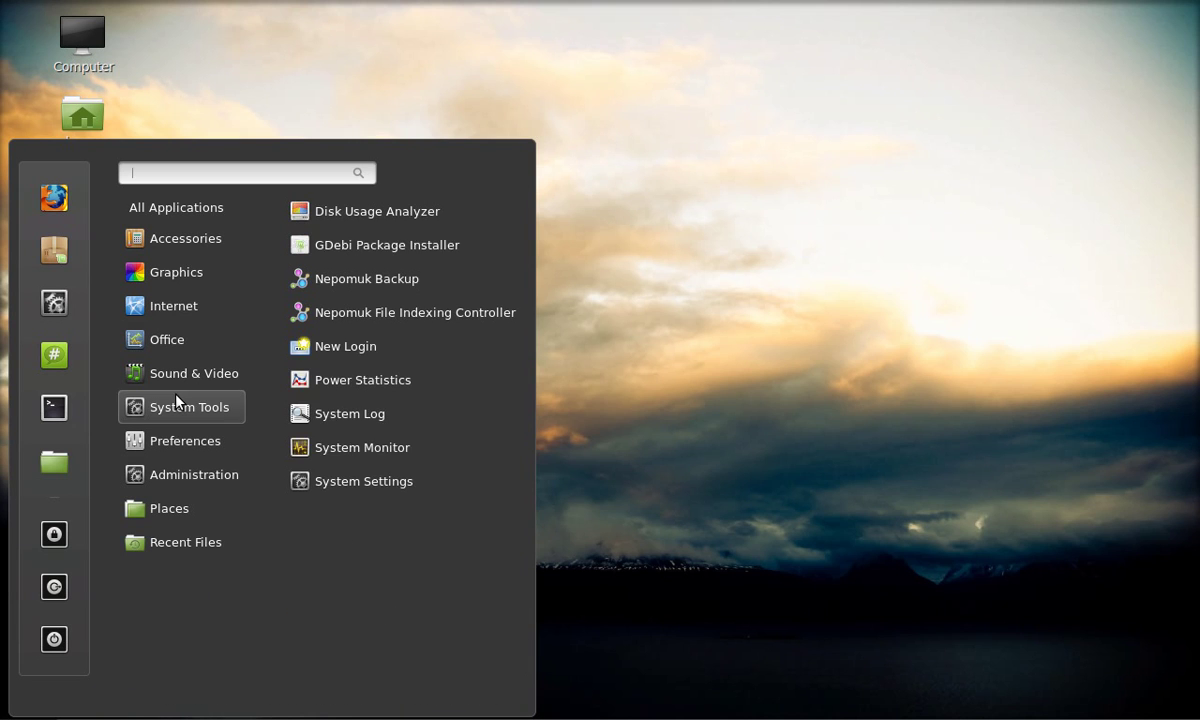
mouse_move(200, 308)
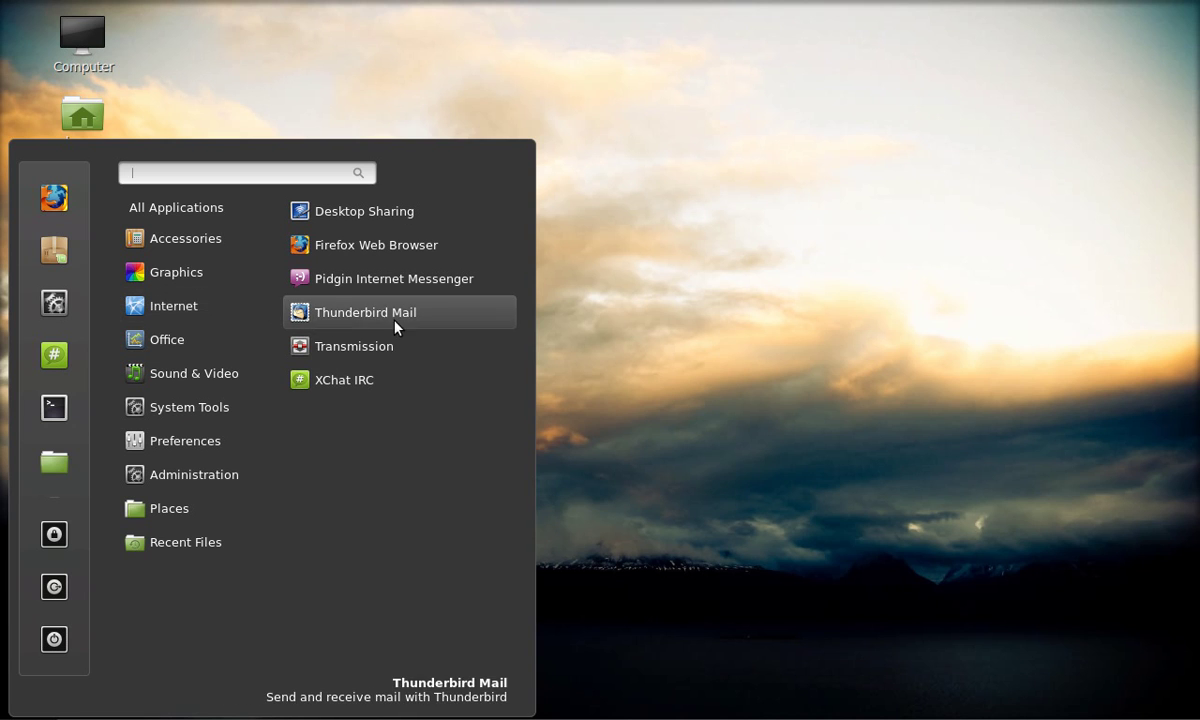
click(364, 277)
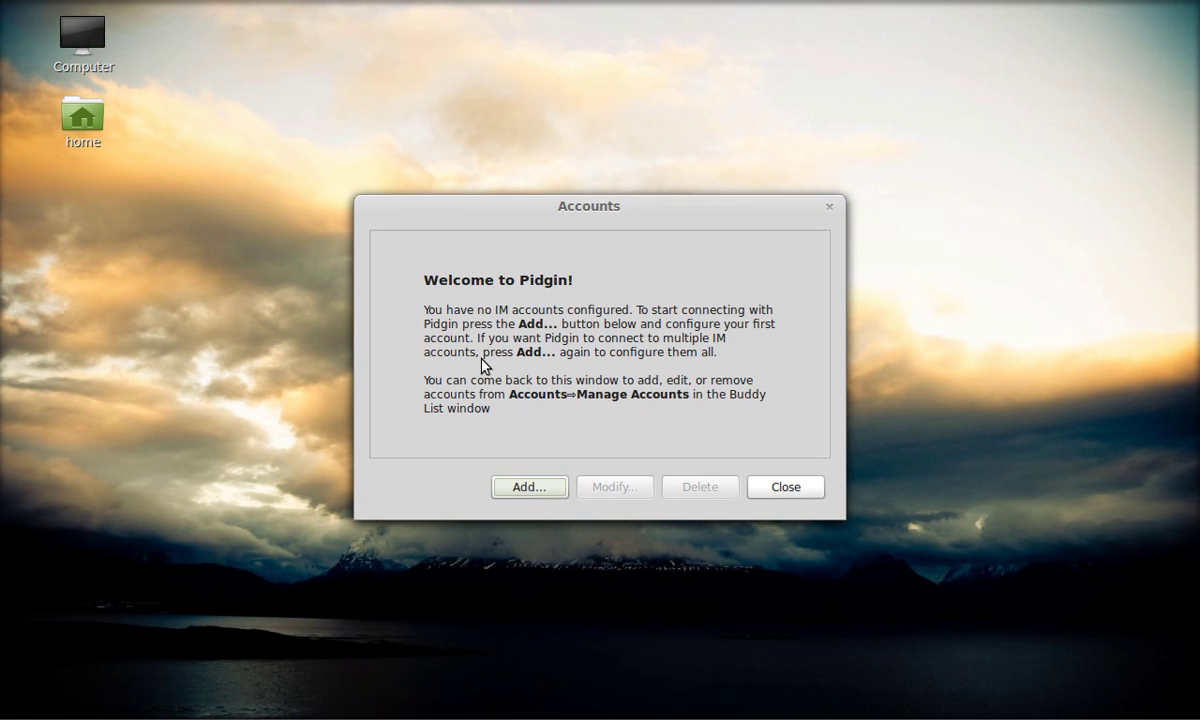
- Add an MSN account with the user's e-mail and password, ticking Remember password
click(533, 494)
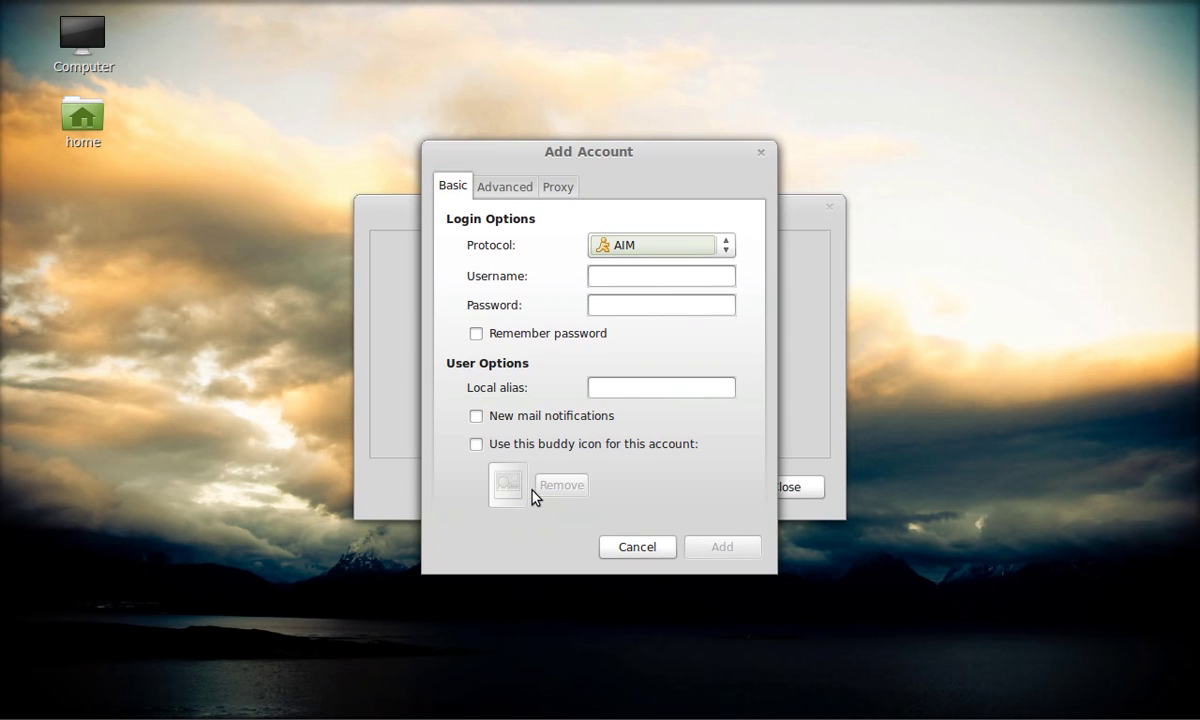
click(673, 256)
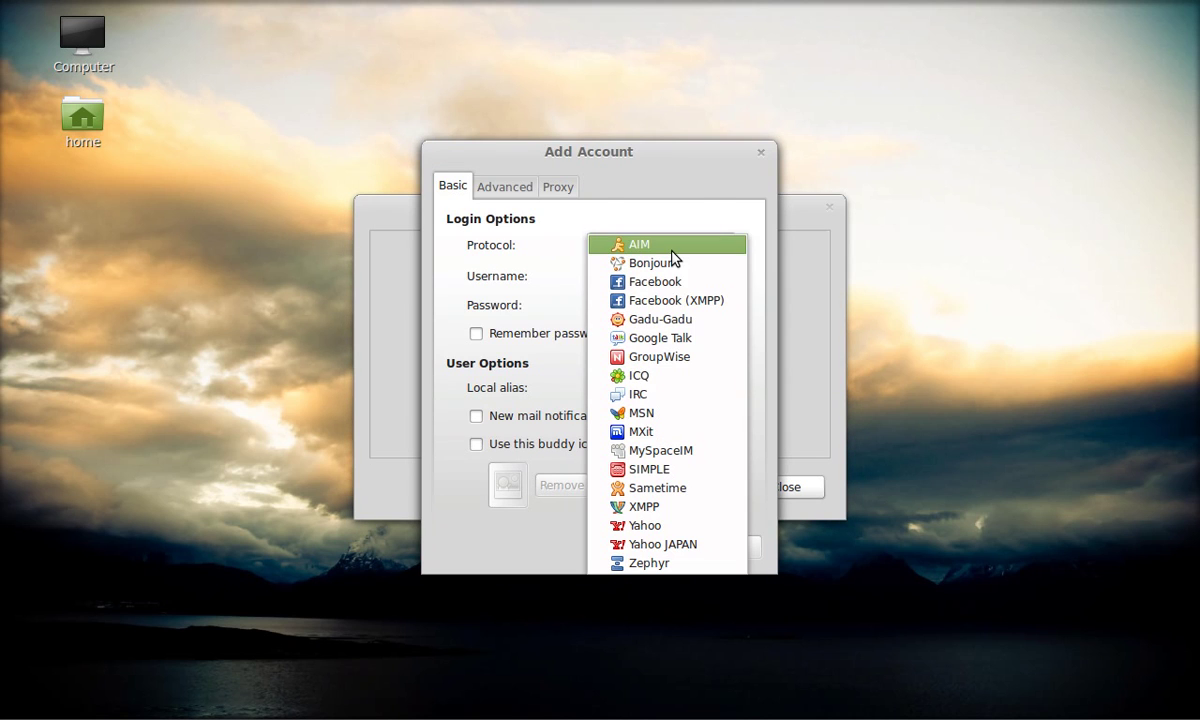
click(650, 414)
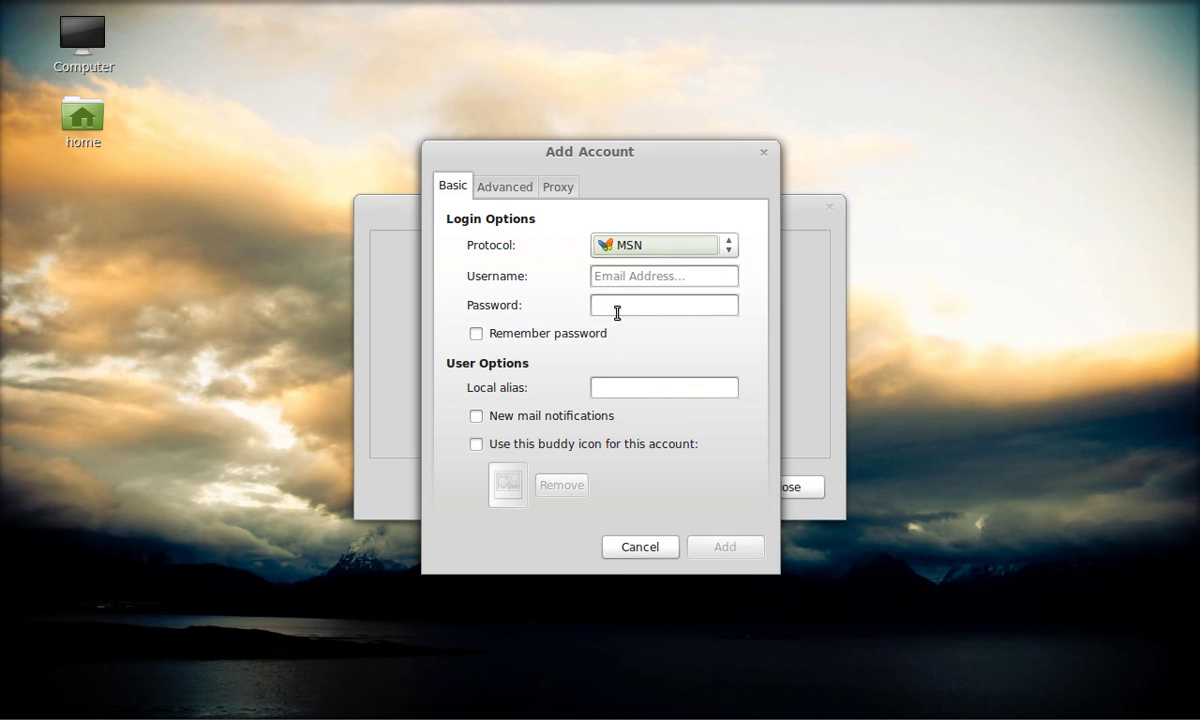
click(617, 277)
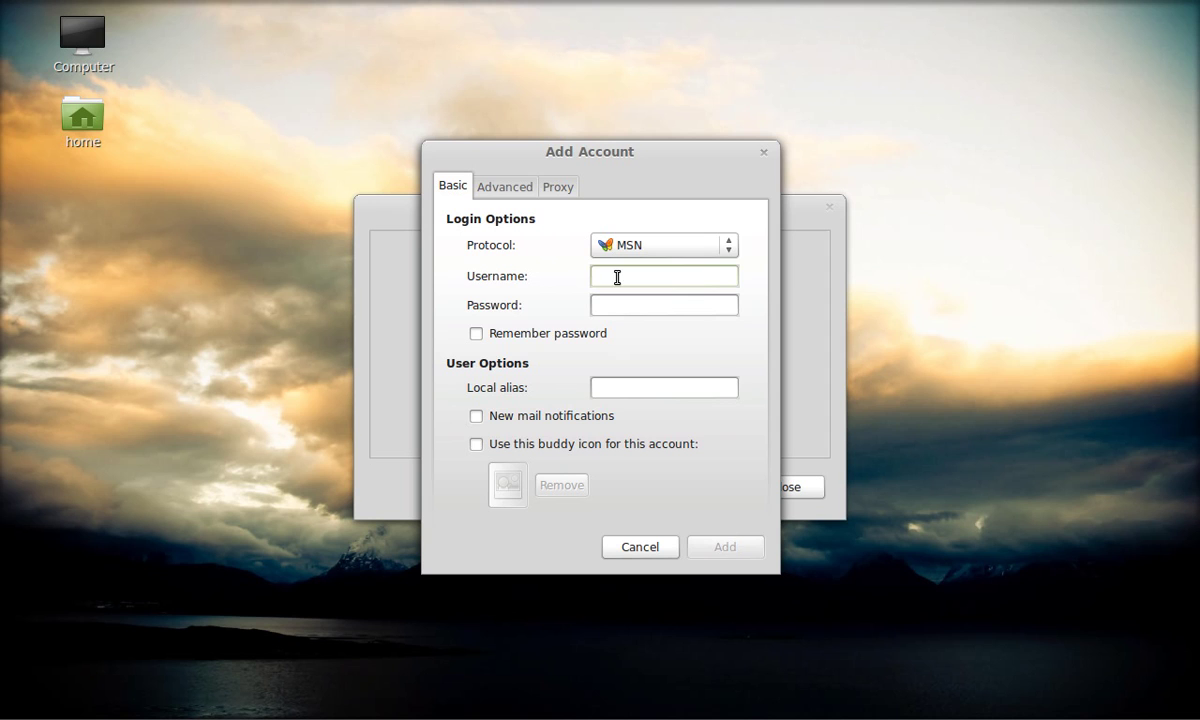
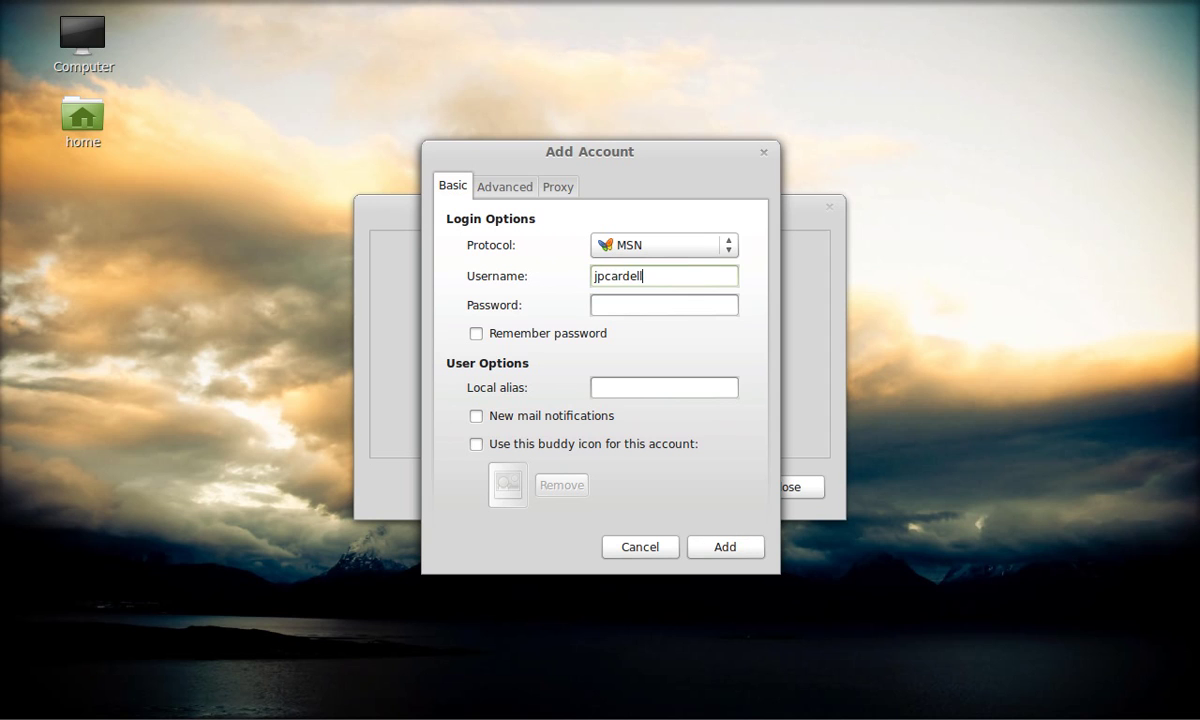
key(Tab)
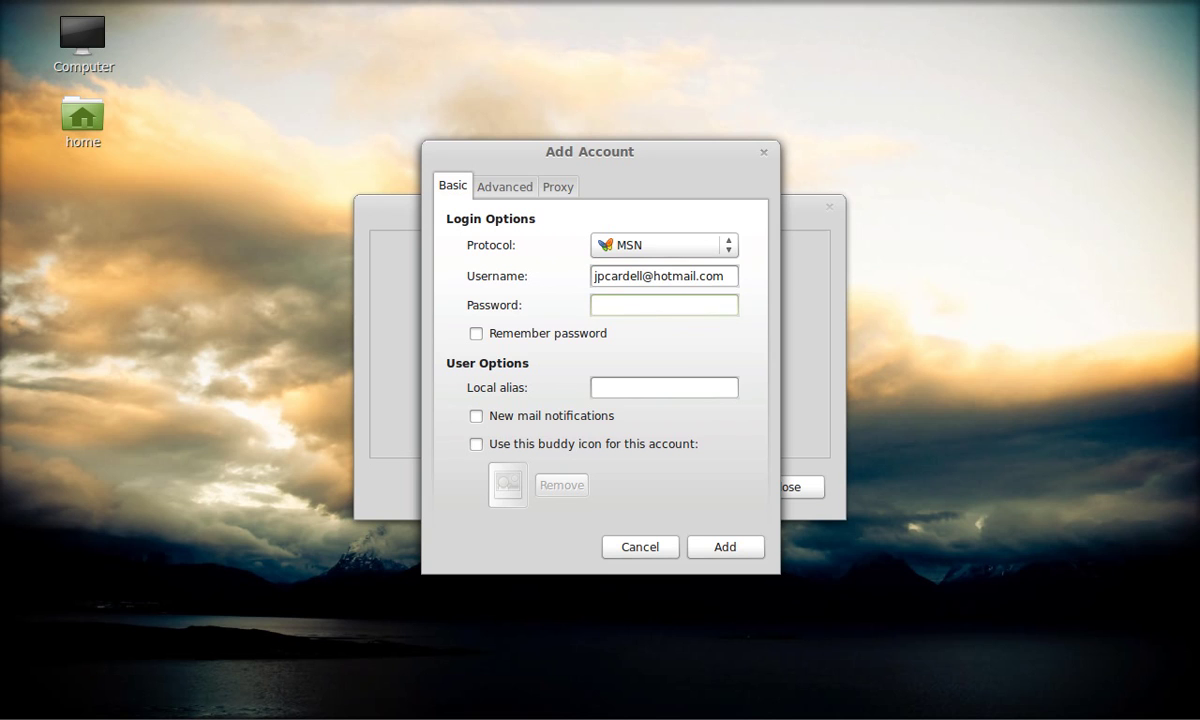
text(************)
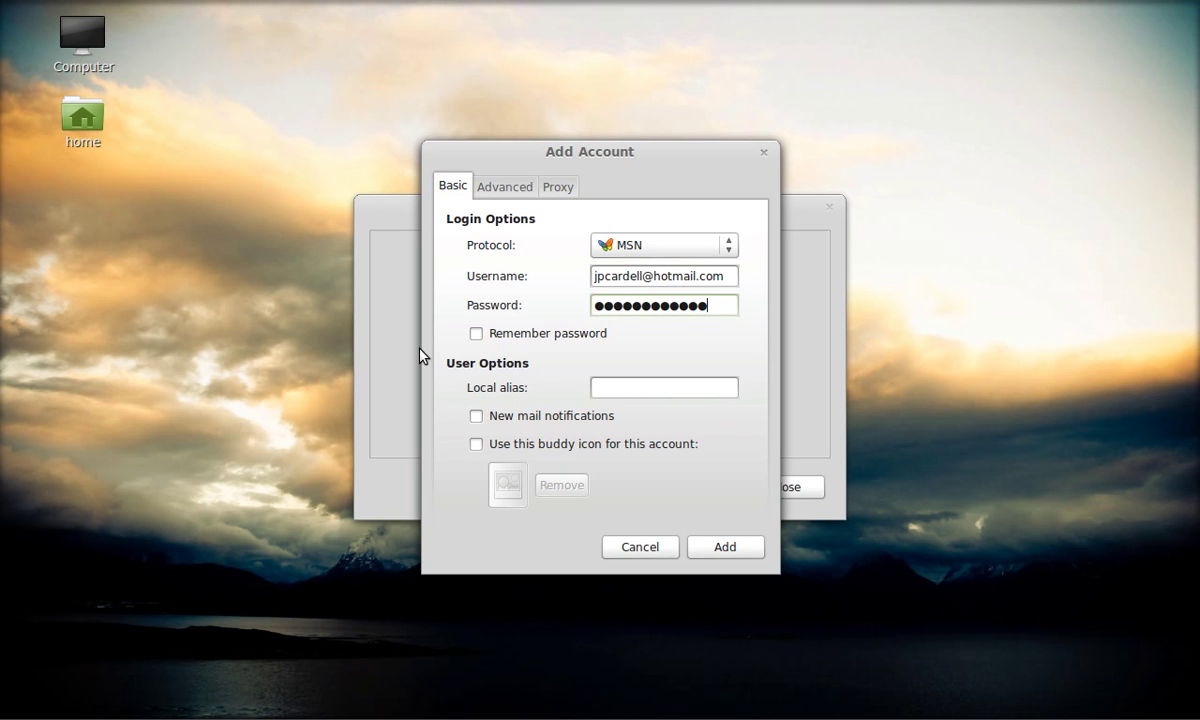
click(476, 335)
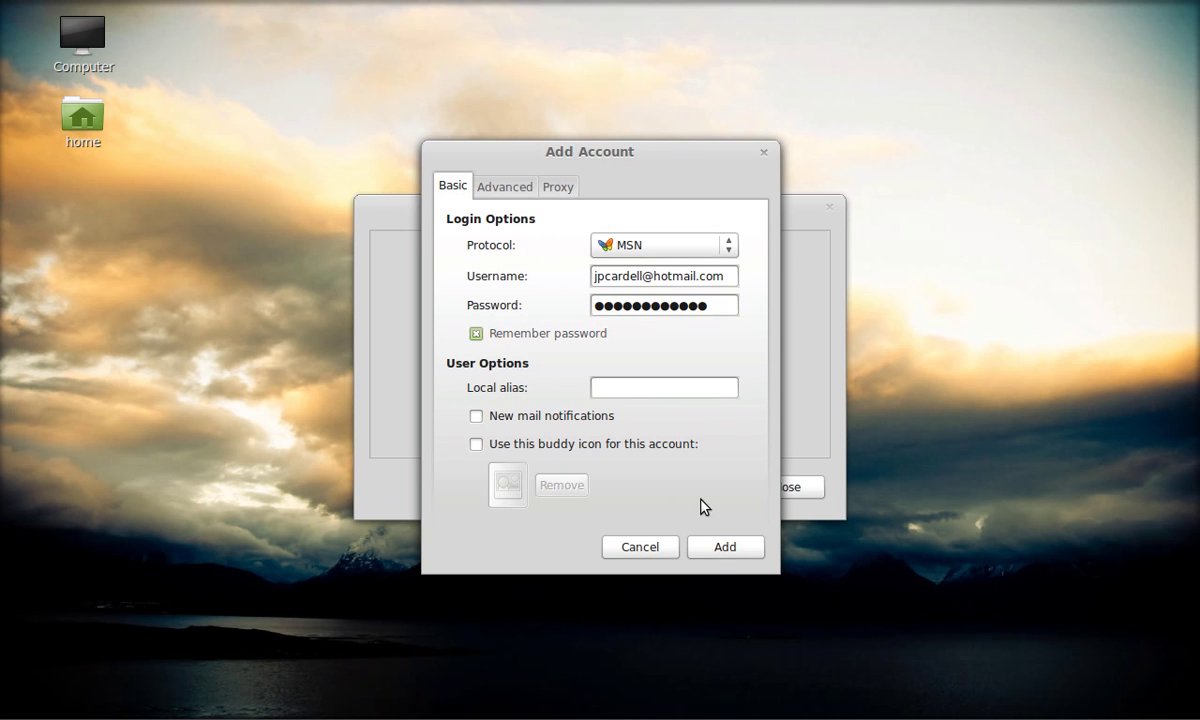
click(722, 548)
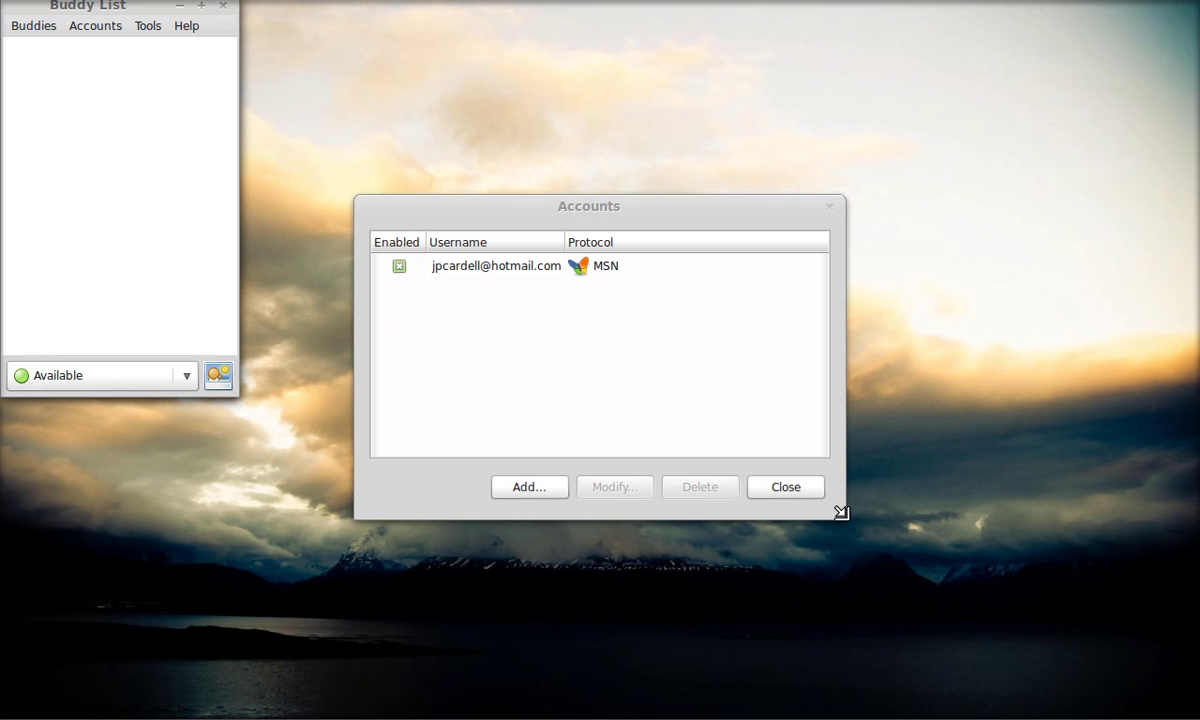
- Start a new instant message to the MSN contact and send 'are you available'
click(797, 487)
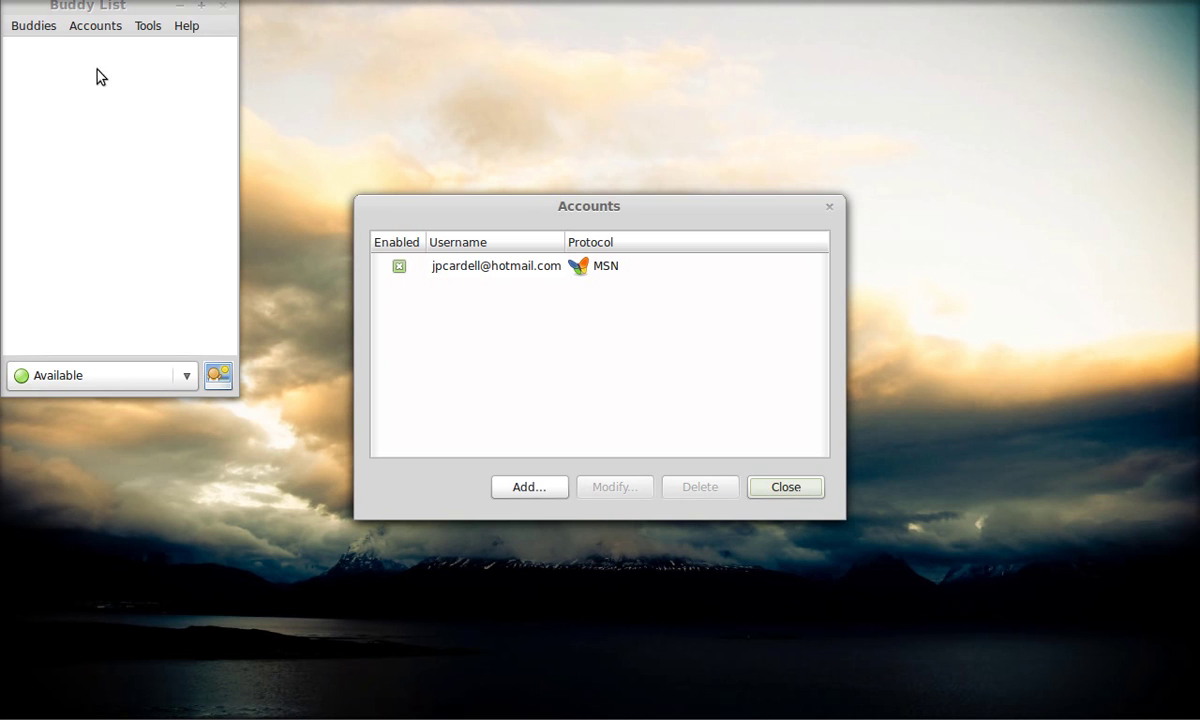
click(43, 30)
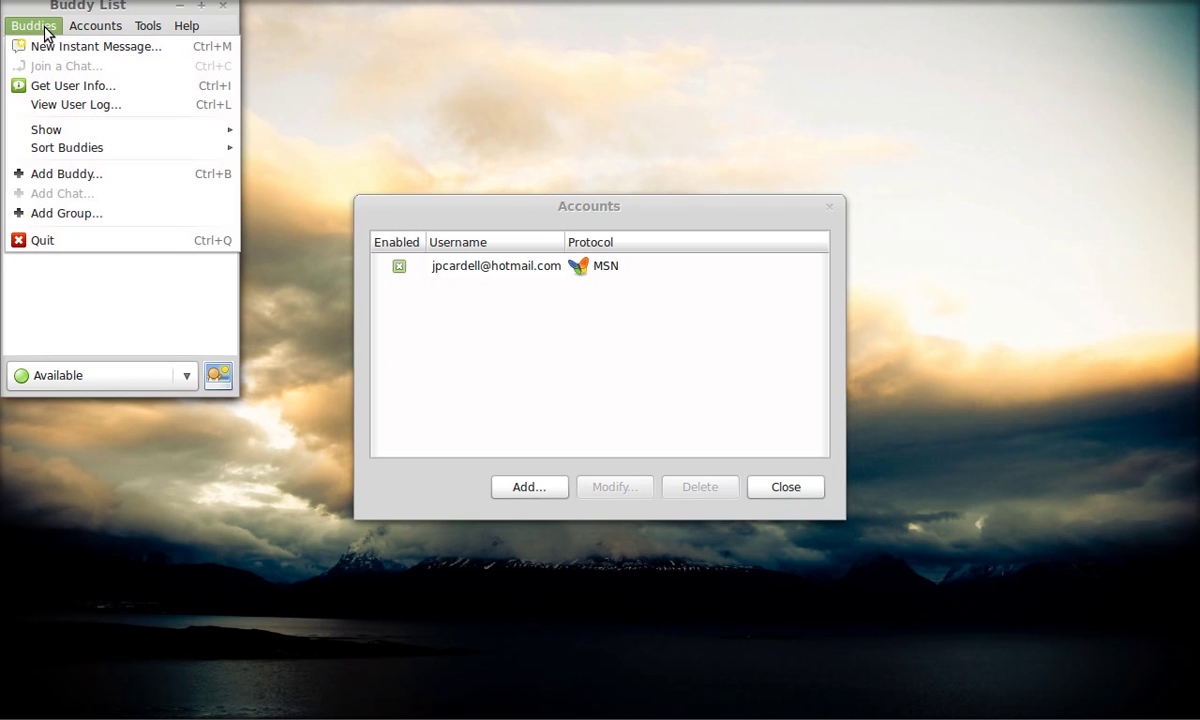
click(65, 46)
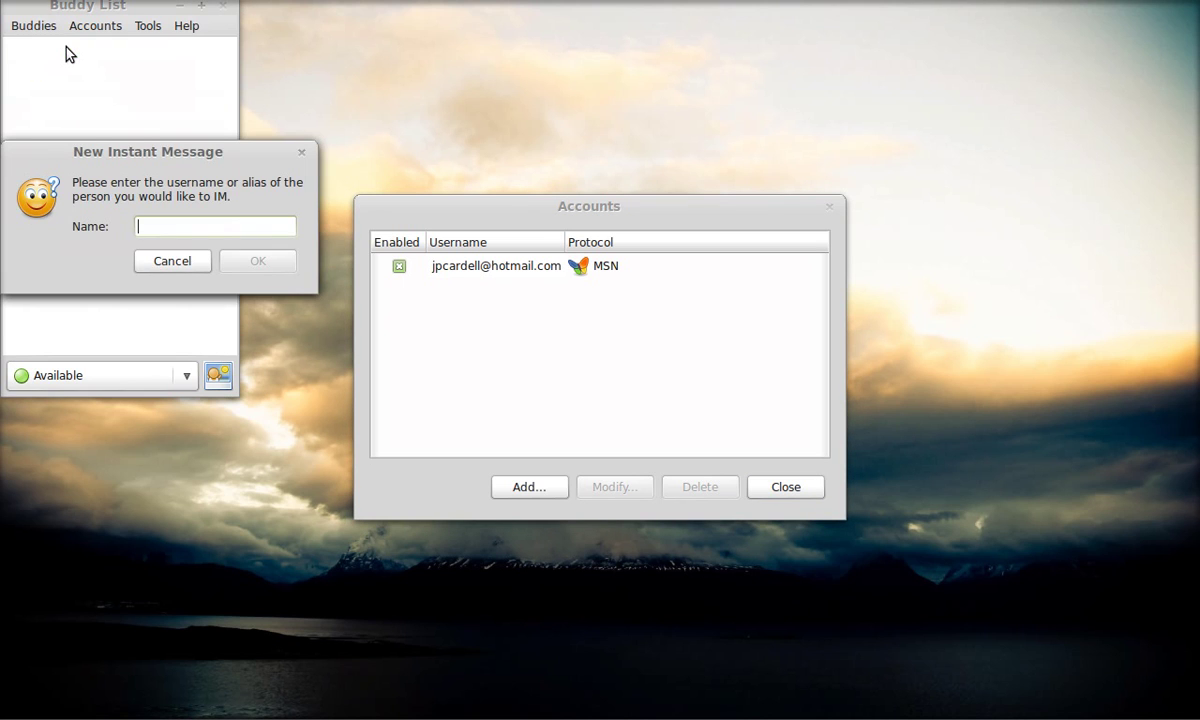
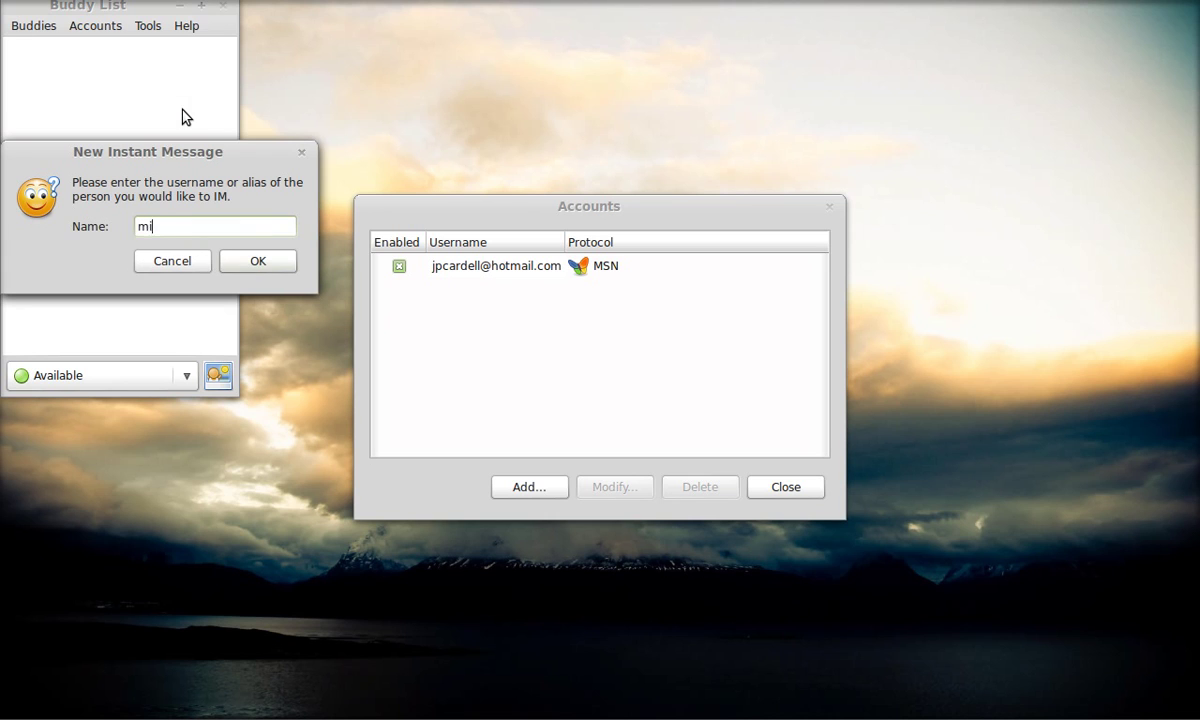
click(250, 260)
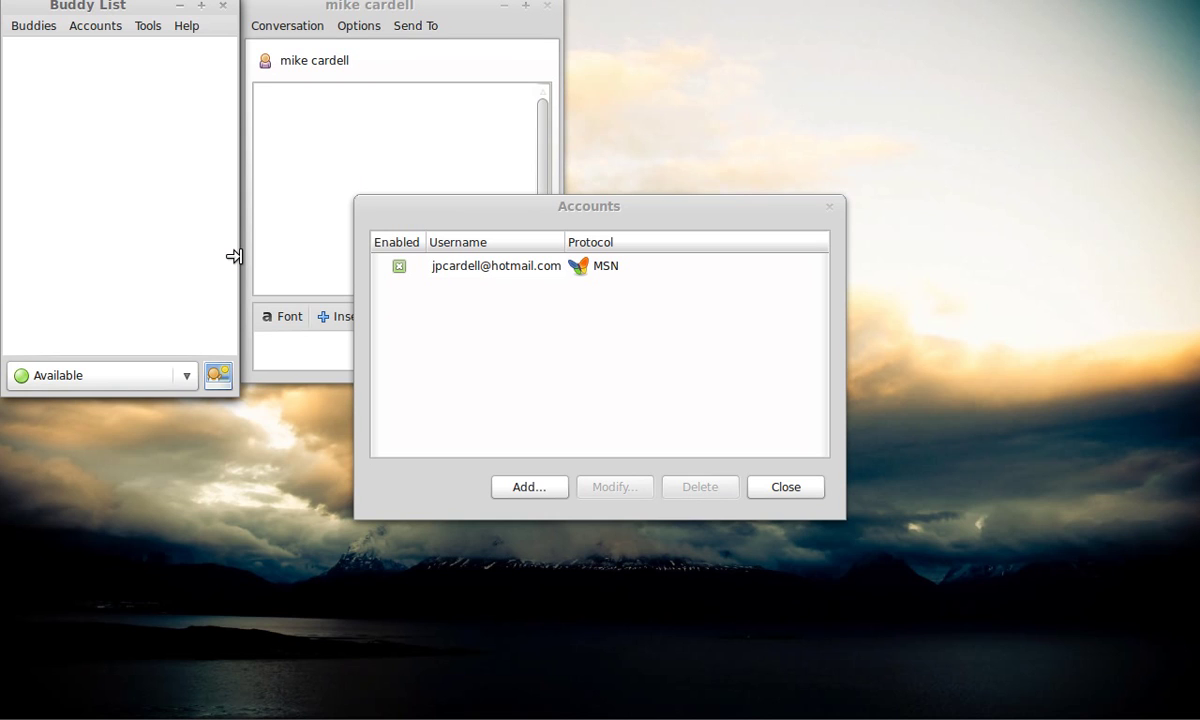
click(327, 129)
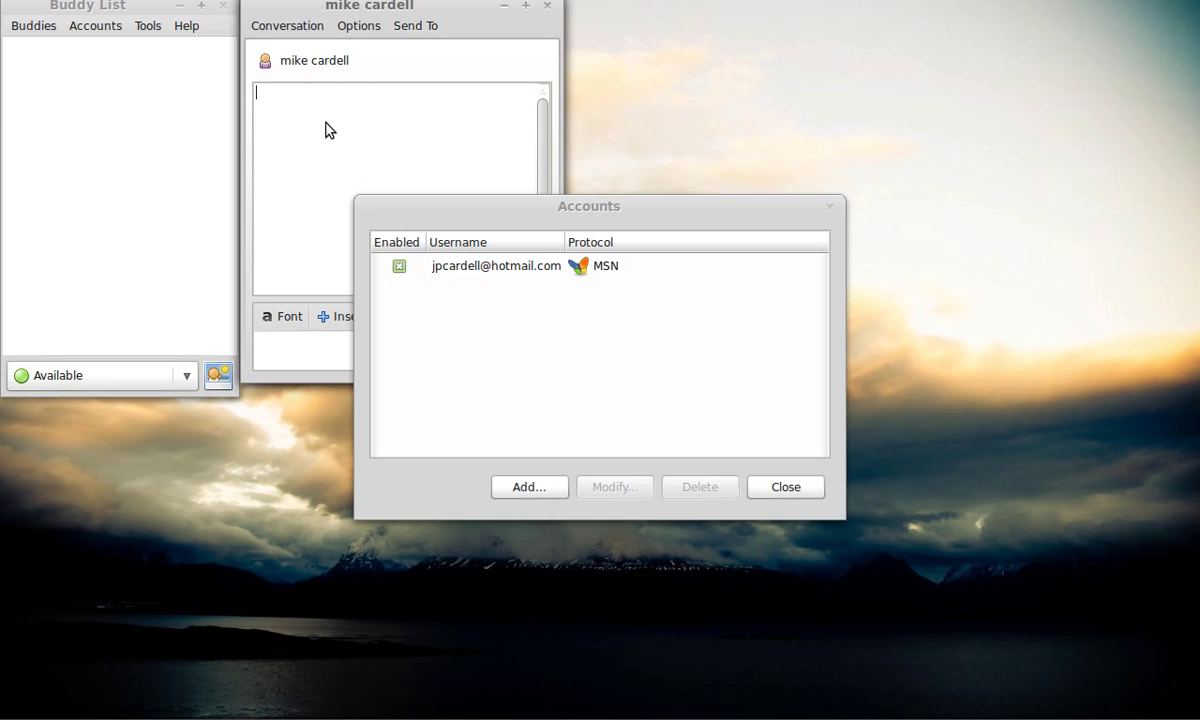
text(are you available)
key(Return)
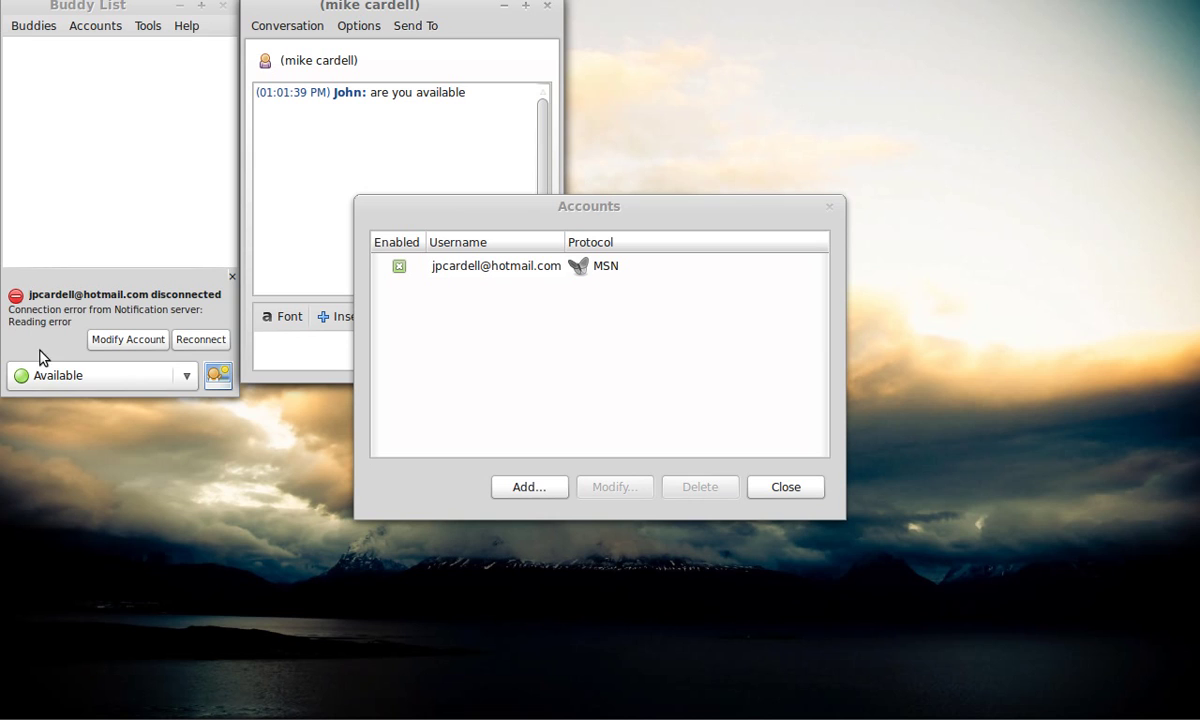
- Reconnect the disconnected MSN account and close the Accounts window
click(190, 341)
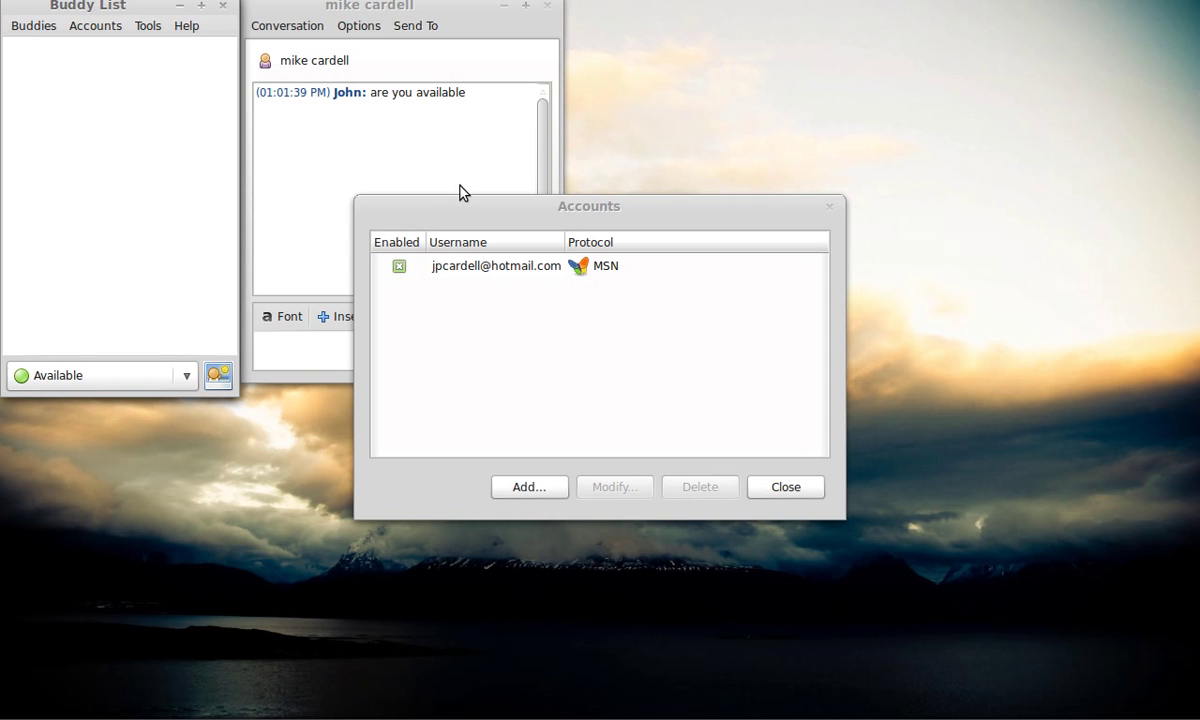
click(380, 121)
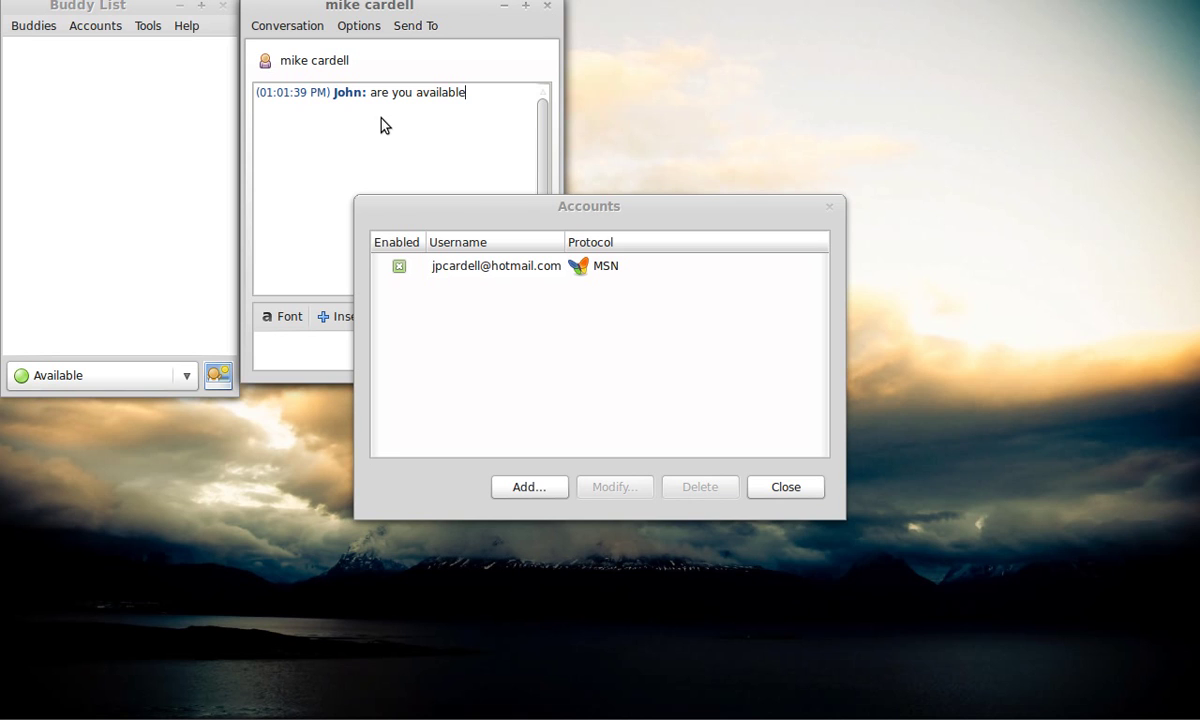
click(758, 494)
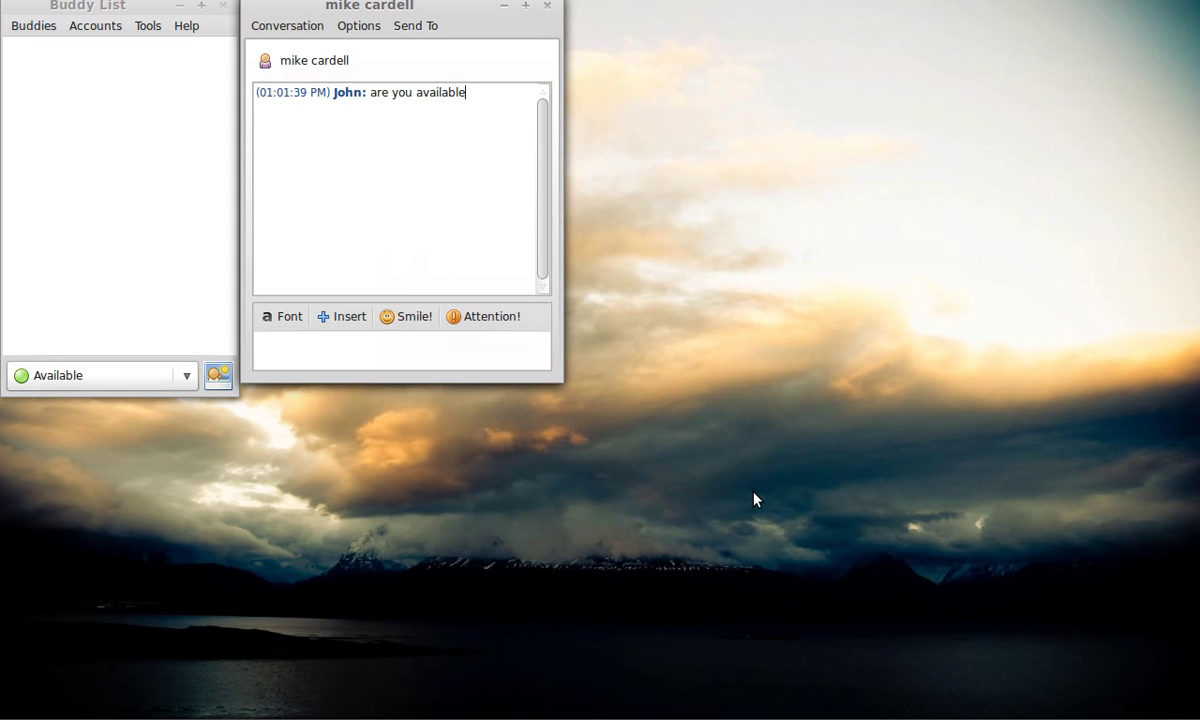
- Close Pidgin's conversation window and its Buddy List
click(548, 5)
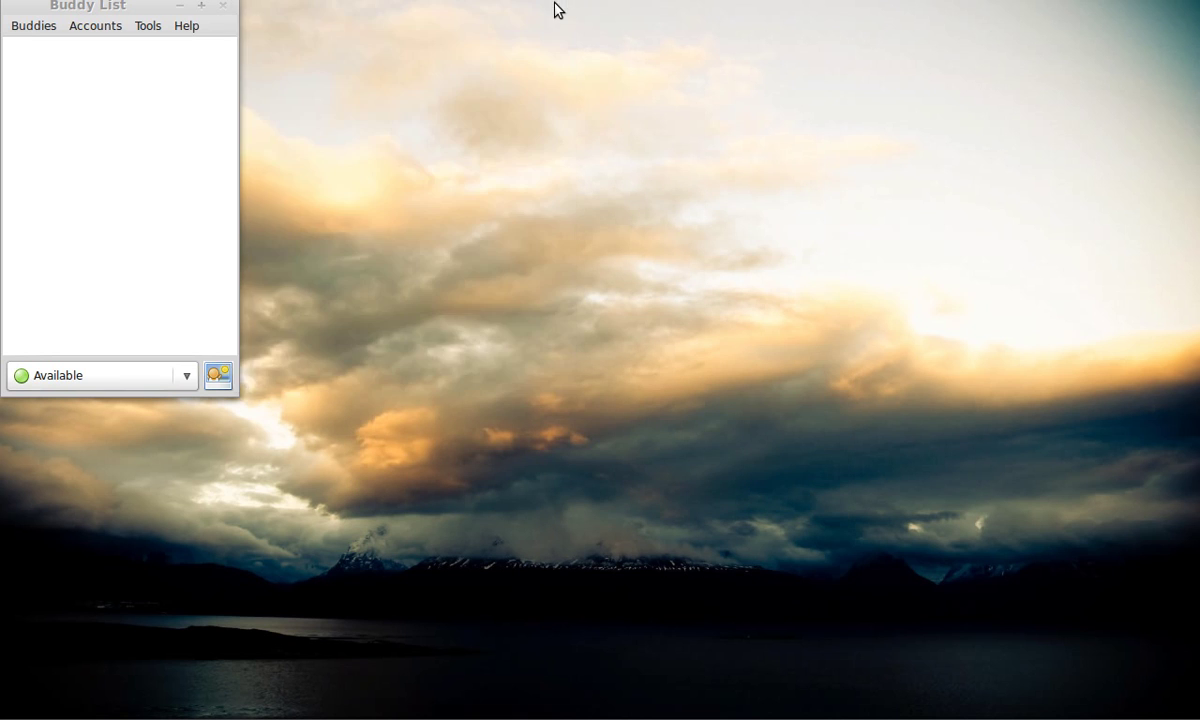
click(223, 8)
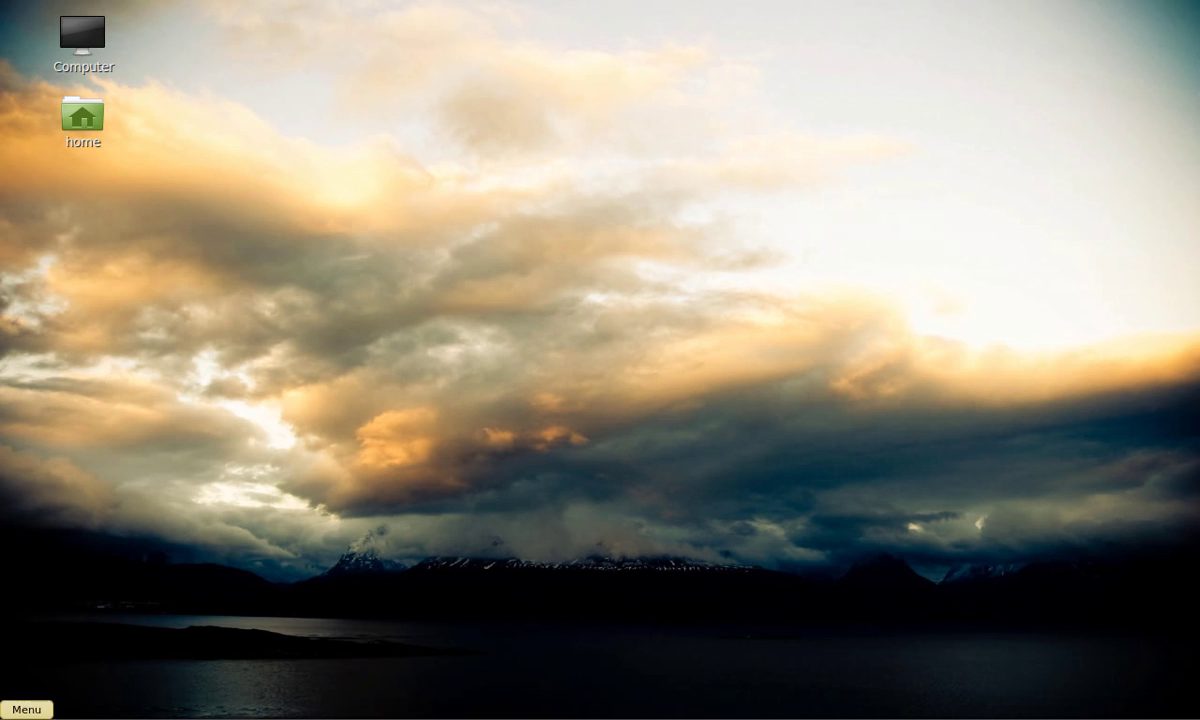
key(super)
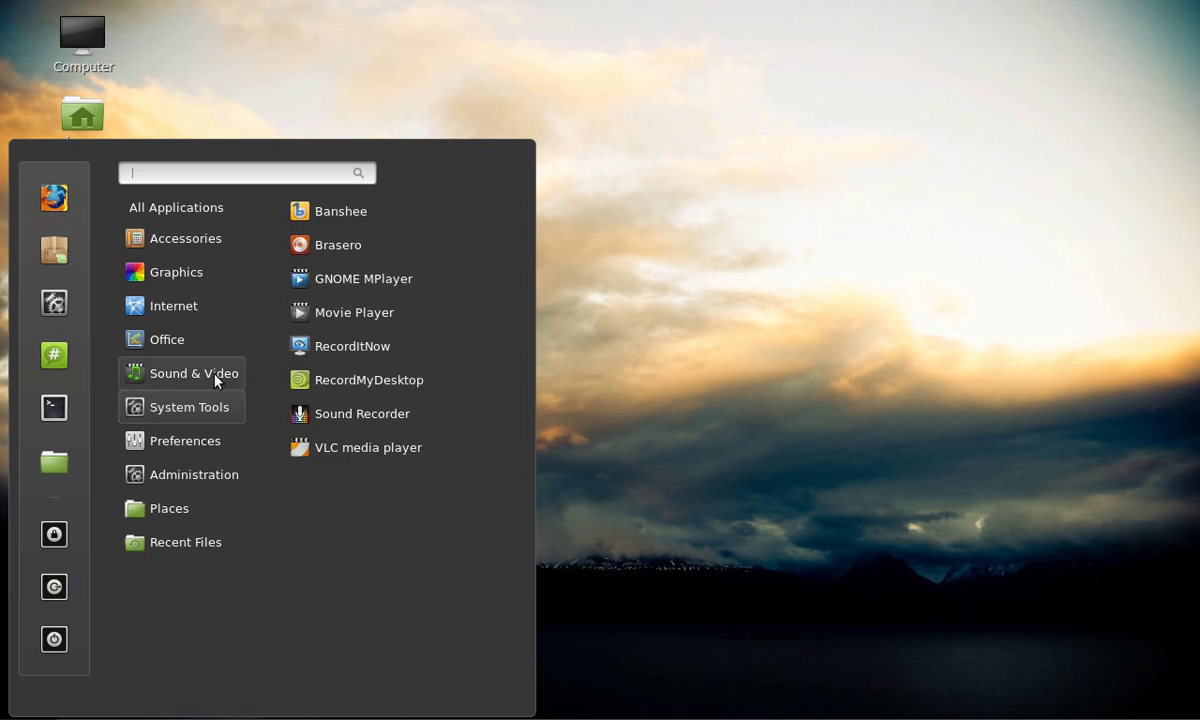
- Search the menu for 'scre' and add the Screenshot application to the panel
mouse_move(212, 352)
mouse_move(224, 275)
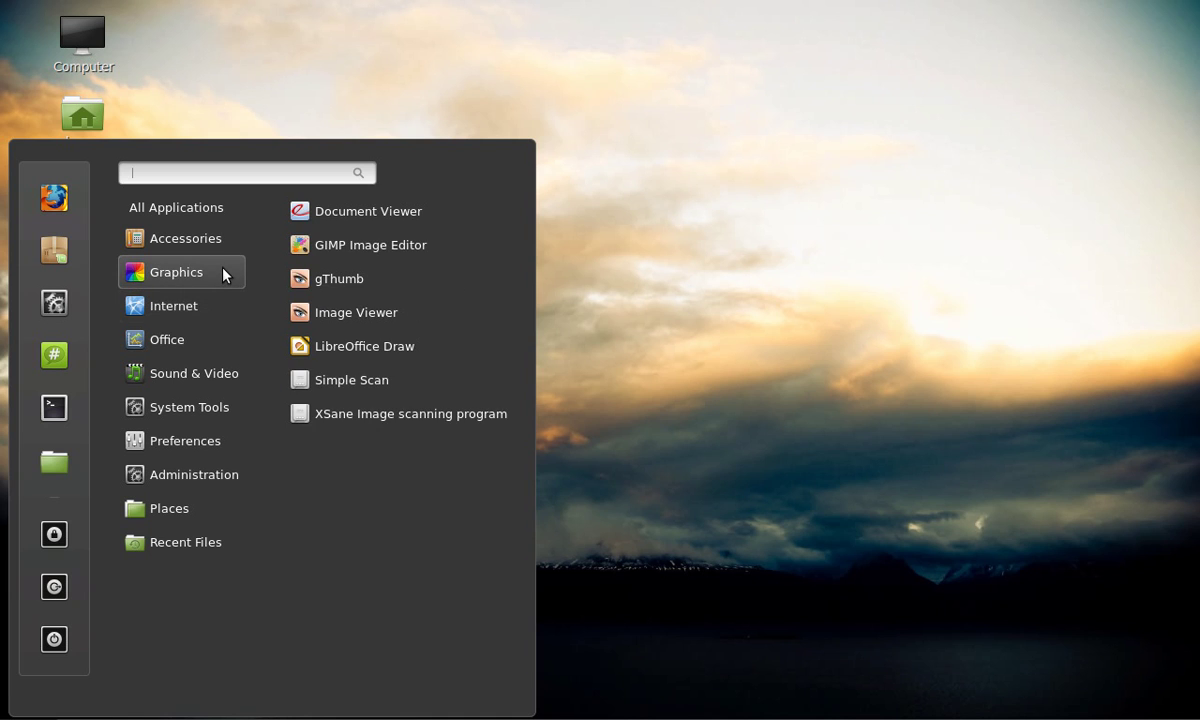
mouse_move(224, 320)
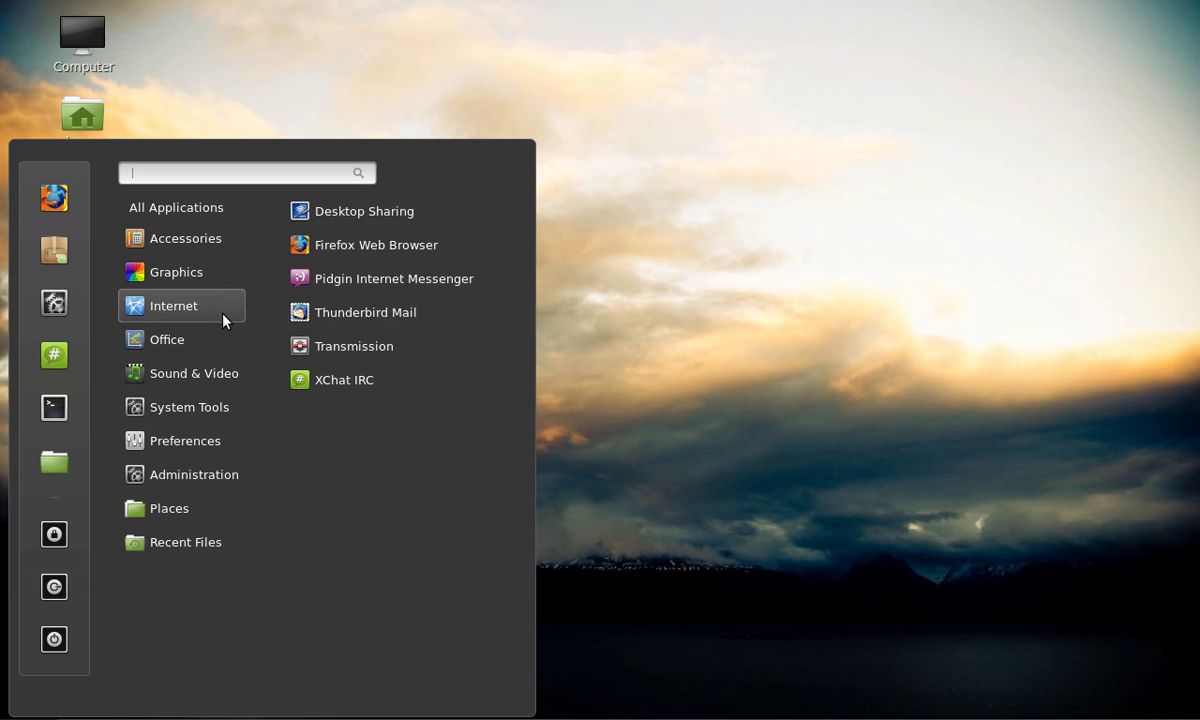
mouse_move(224, 380)
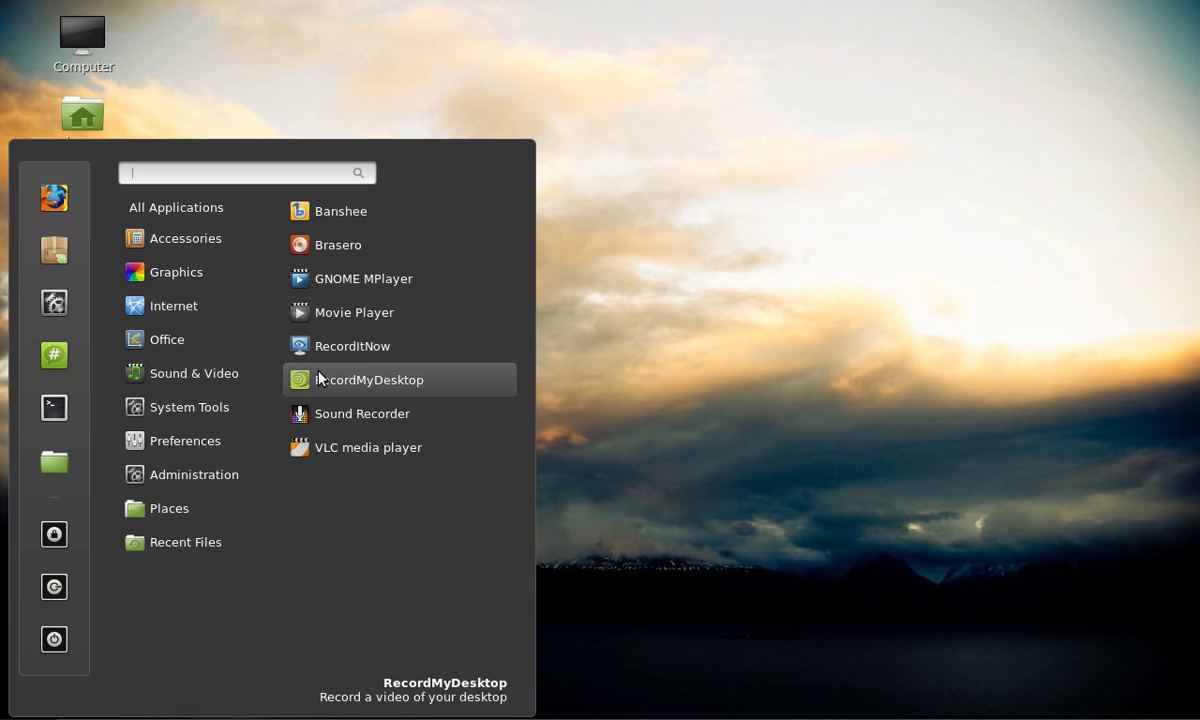
mouse_move(199, 420)
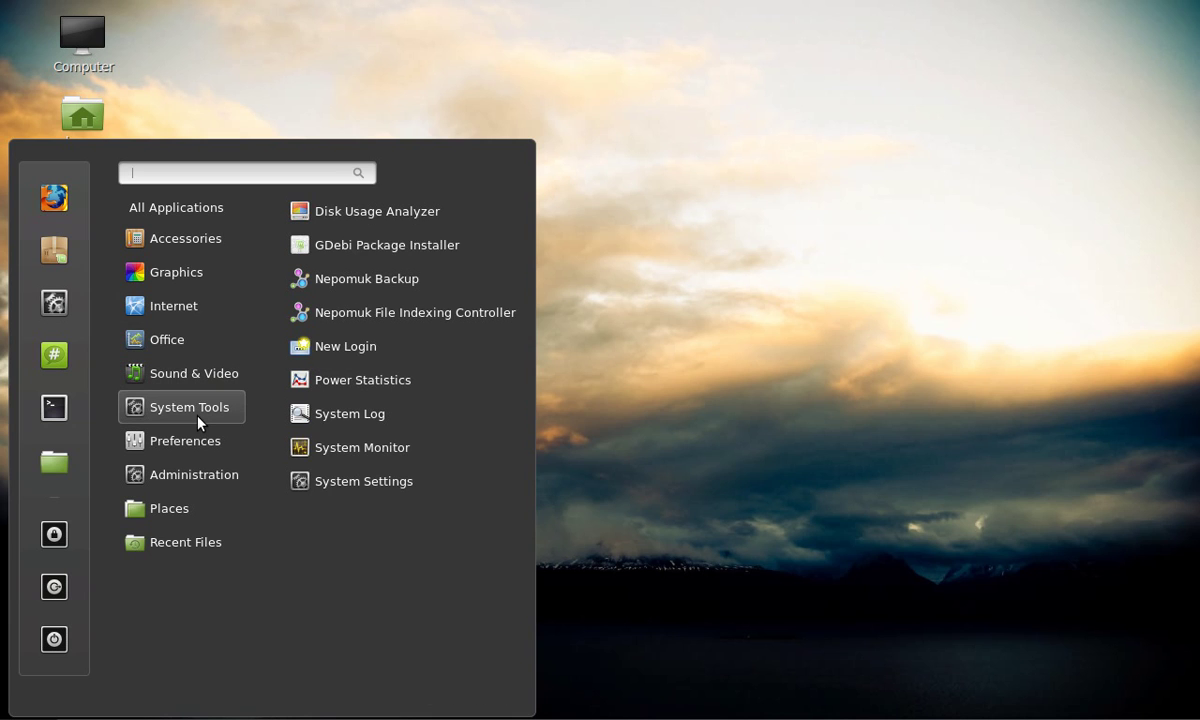
mouse_move(201, 237)
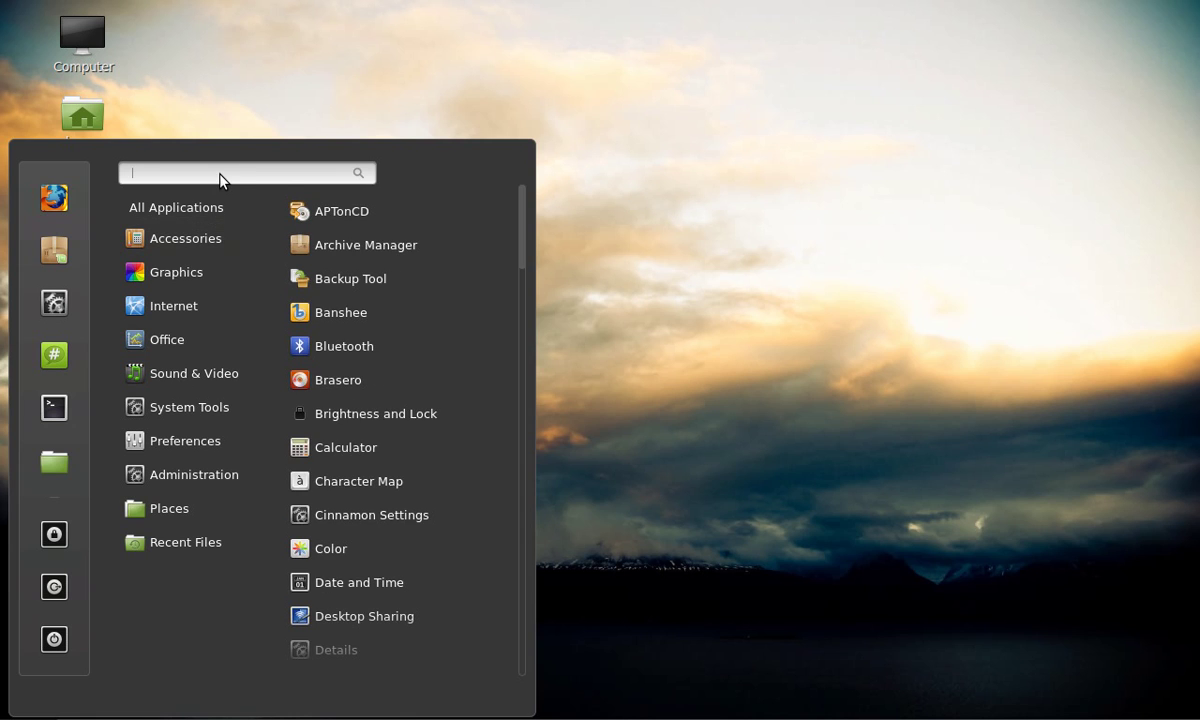
text(scre)
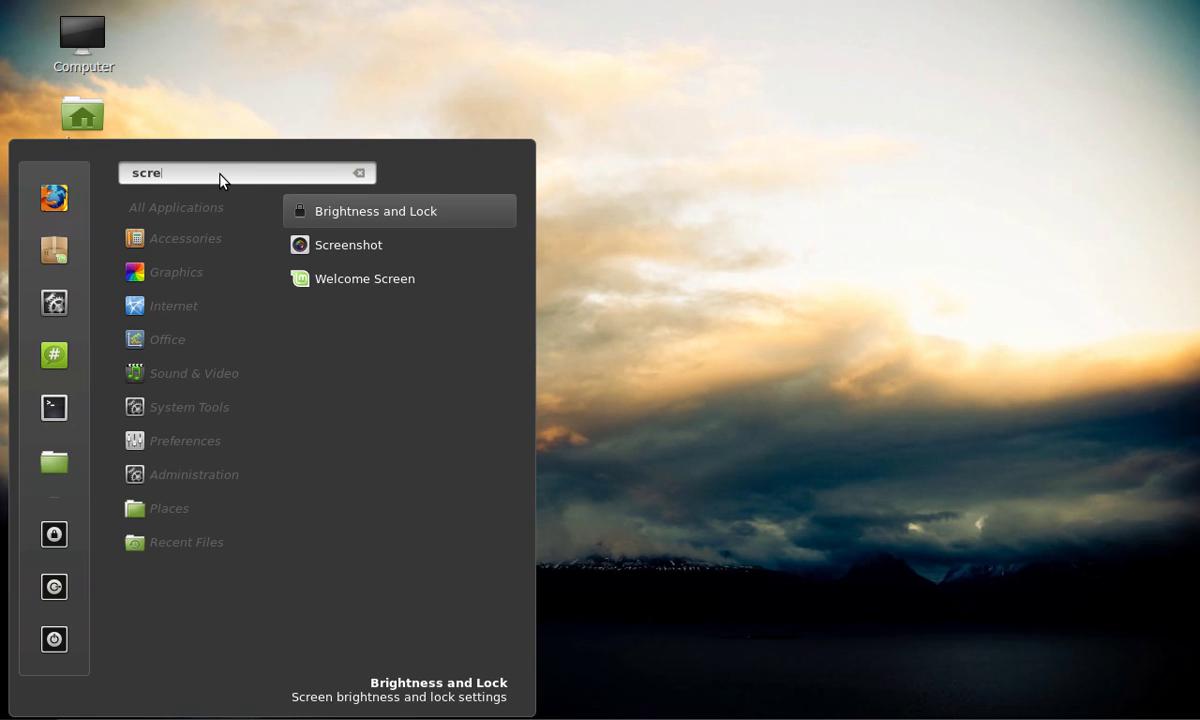
right_click(336, 249)
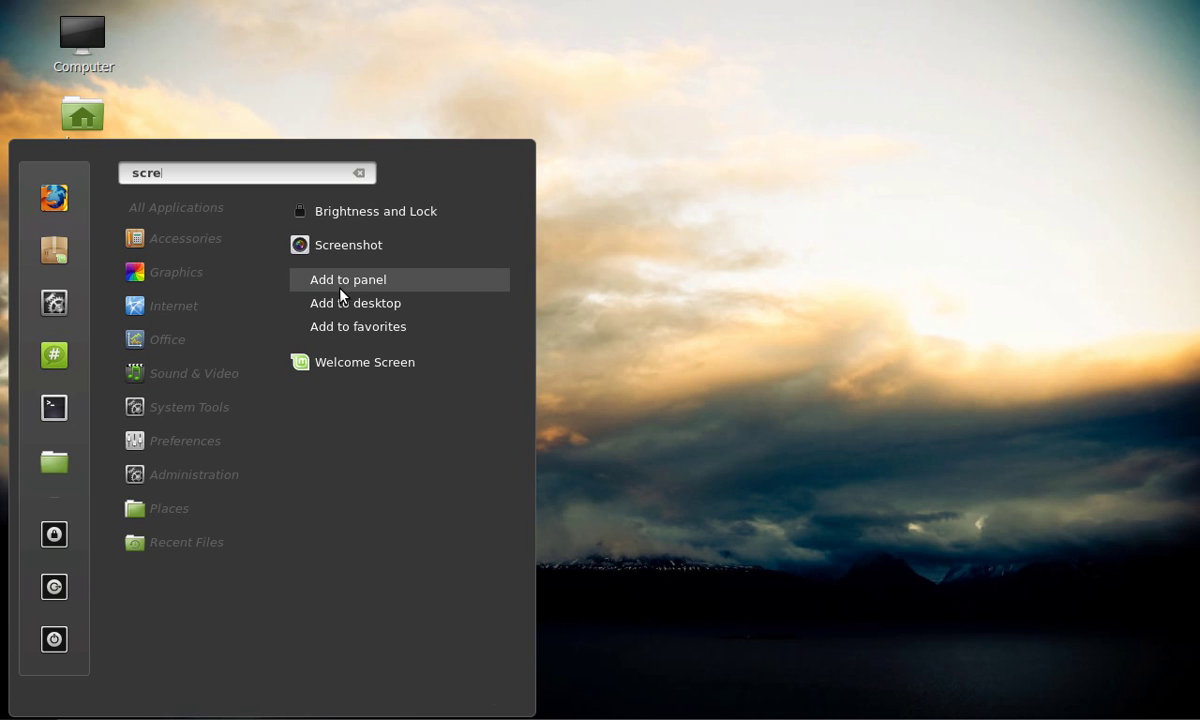
click(341, 284)
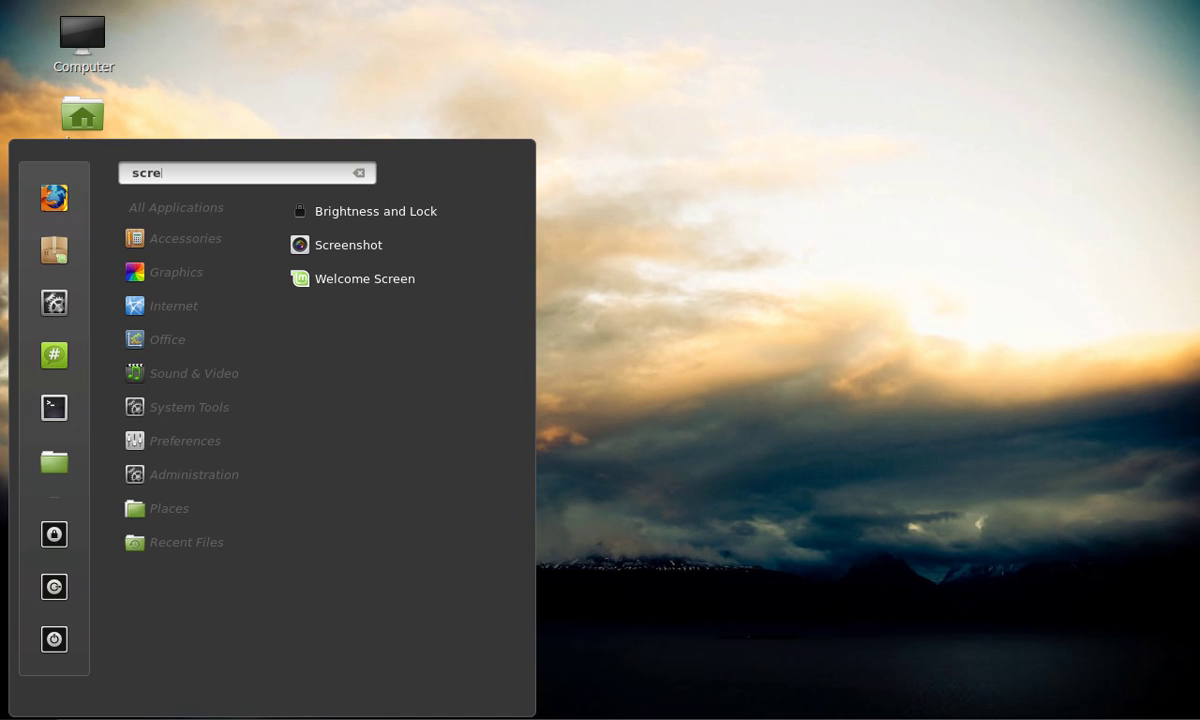
key(Escape)
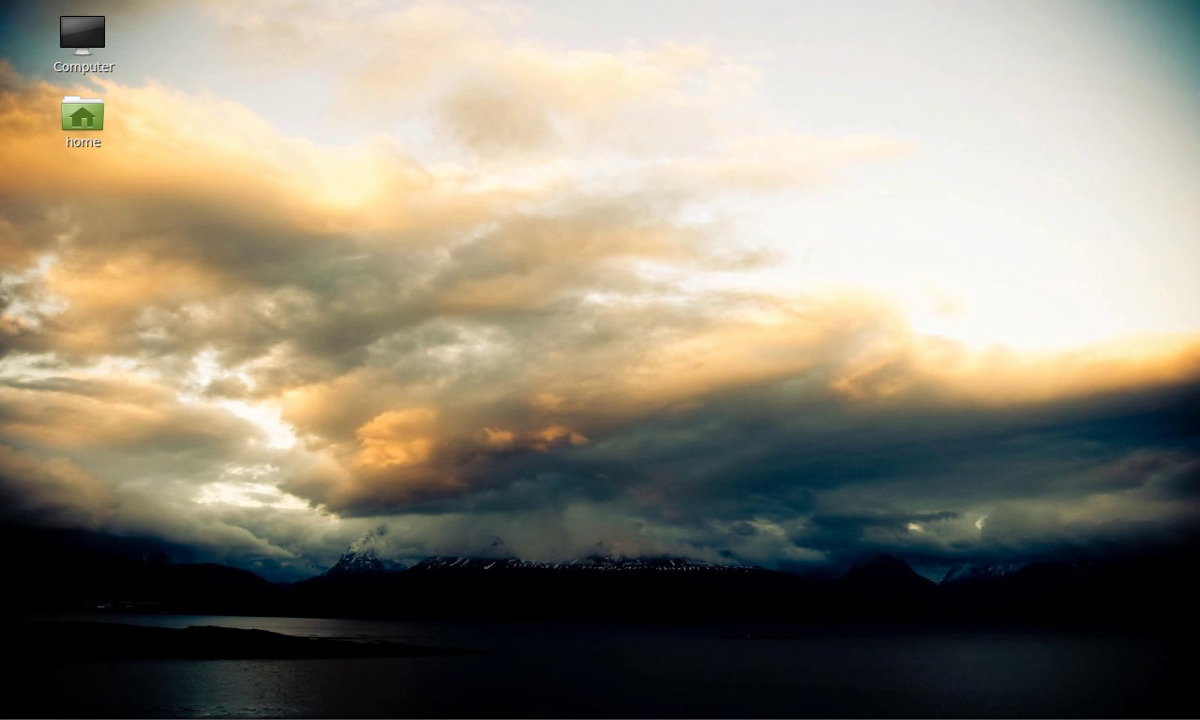
- Launch Firefox from the Menu, open the 'Linux Mint 14 Nadia Xfce released!' post, then close Firefox
click(20, 712)
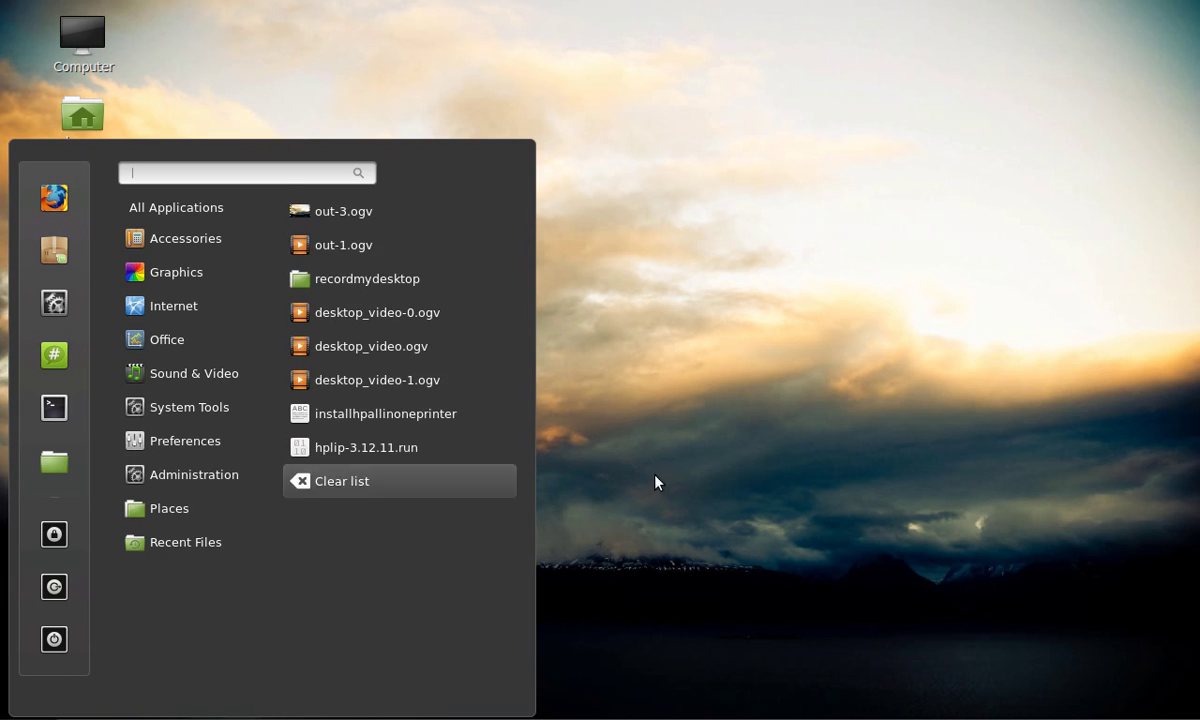
click(790, 486)
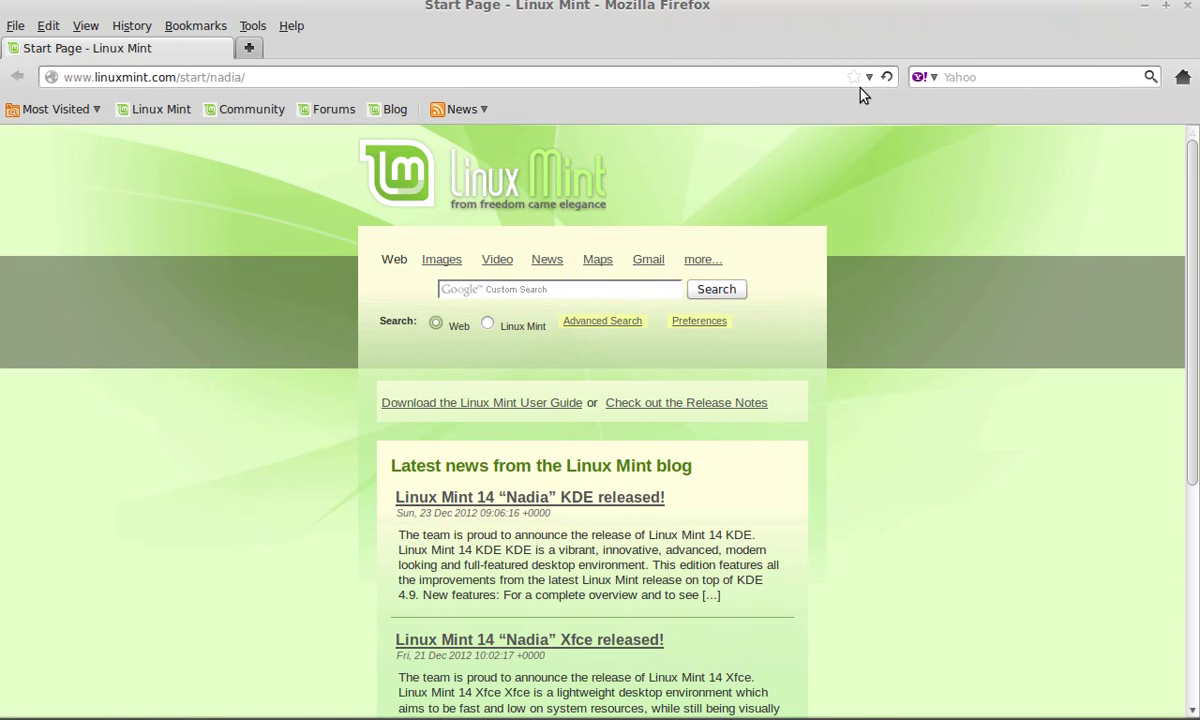
click(576, 640)
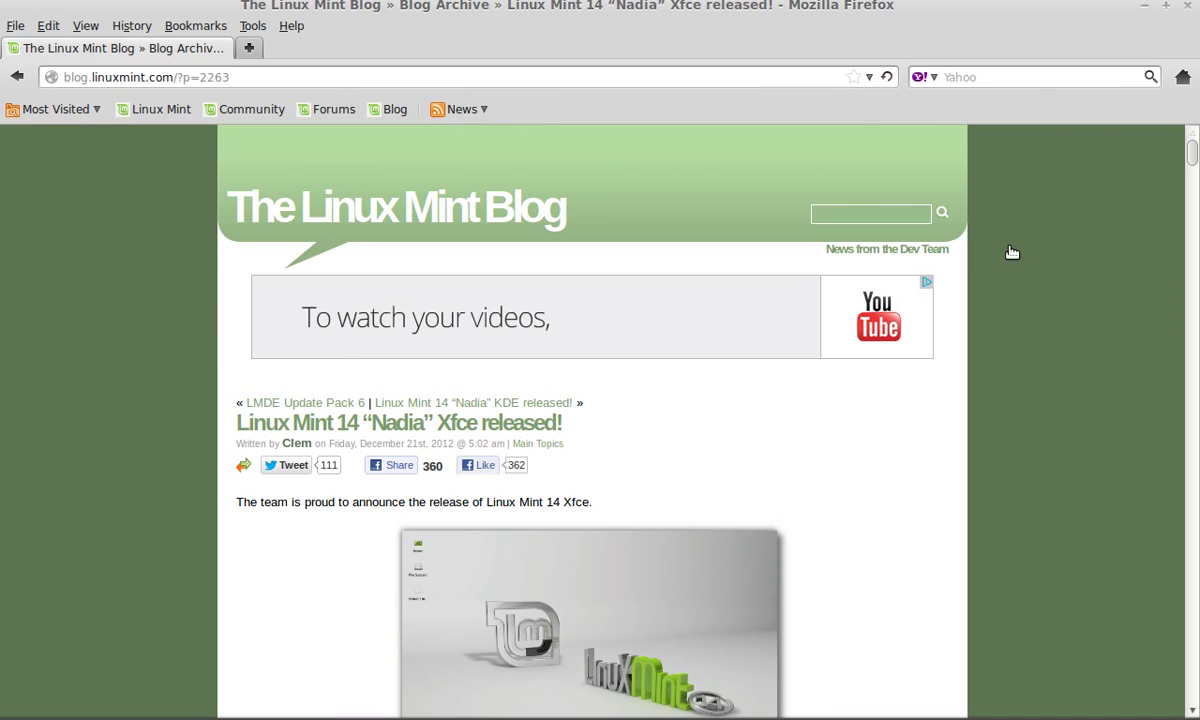
click(1188, 7)
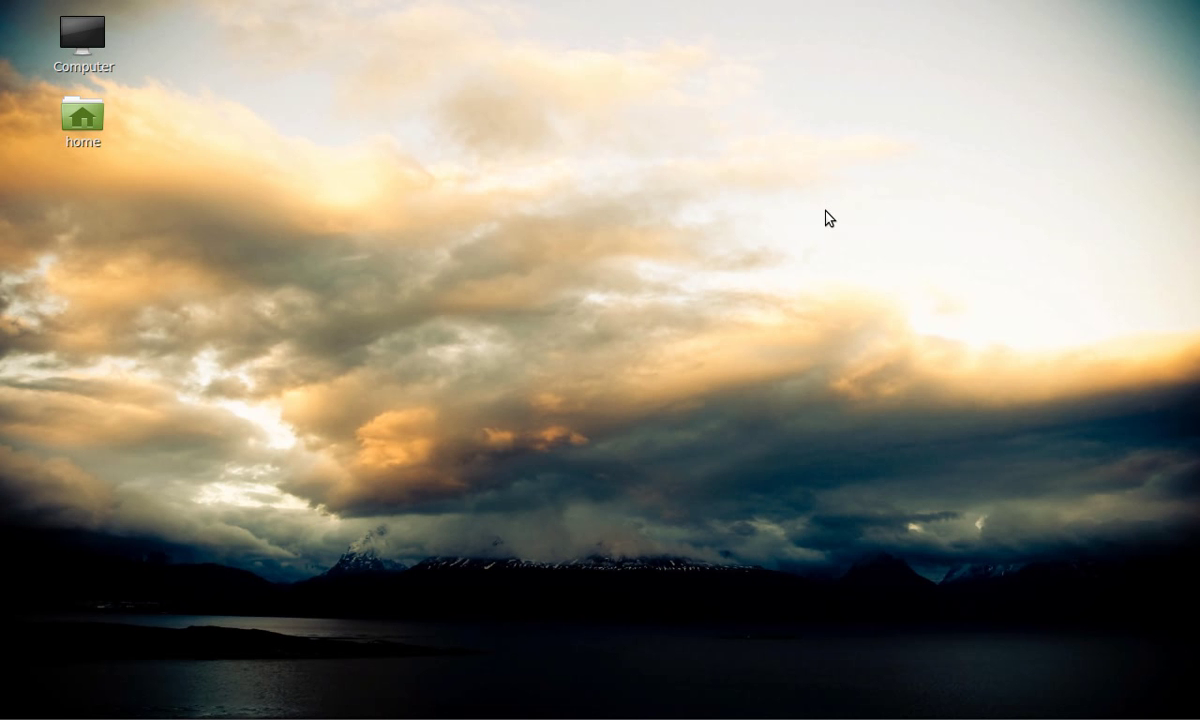